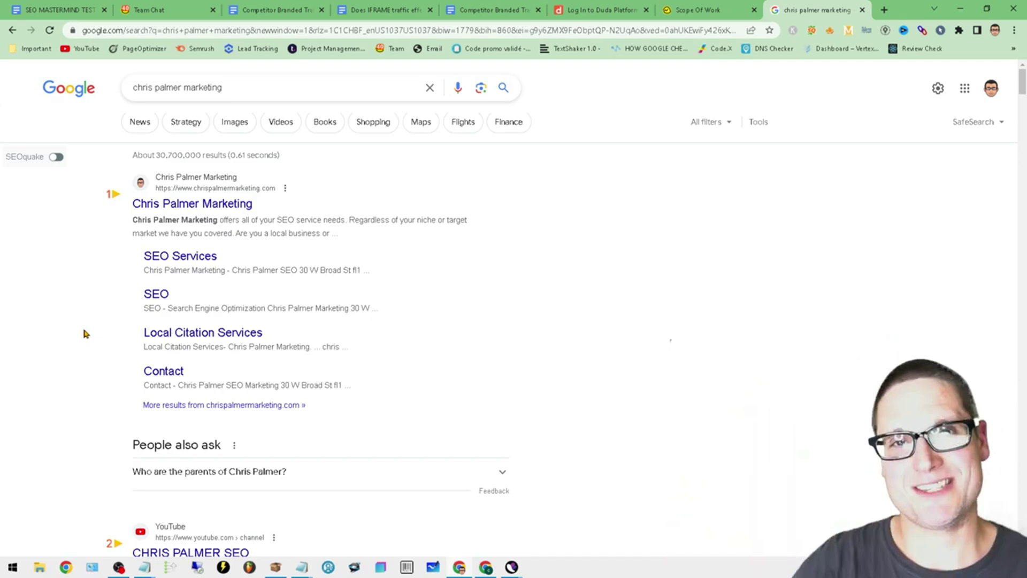
Step: Clear the old 'chris palmer marketing' query from the Google search box
triple_click(251, 96)
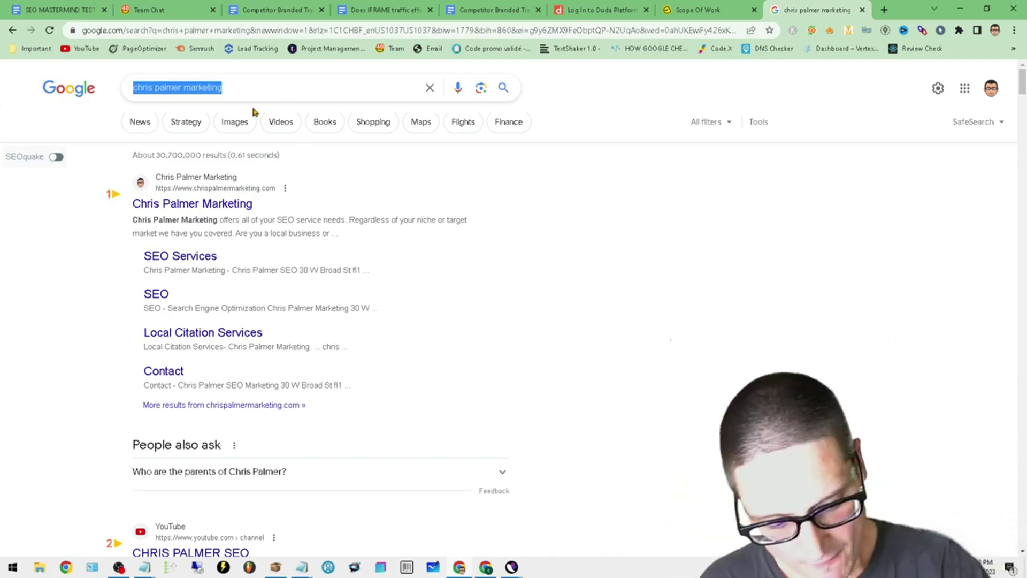
key(BackSpace)
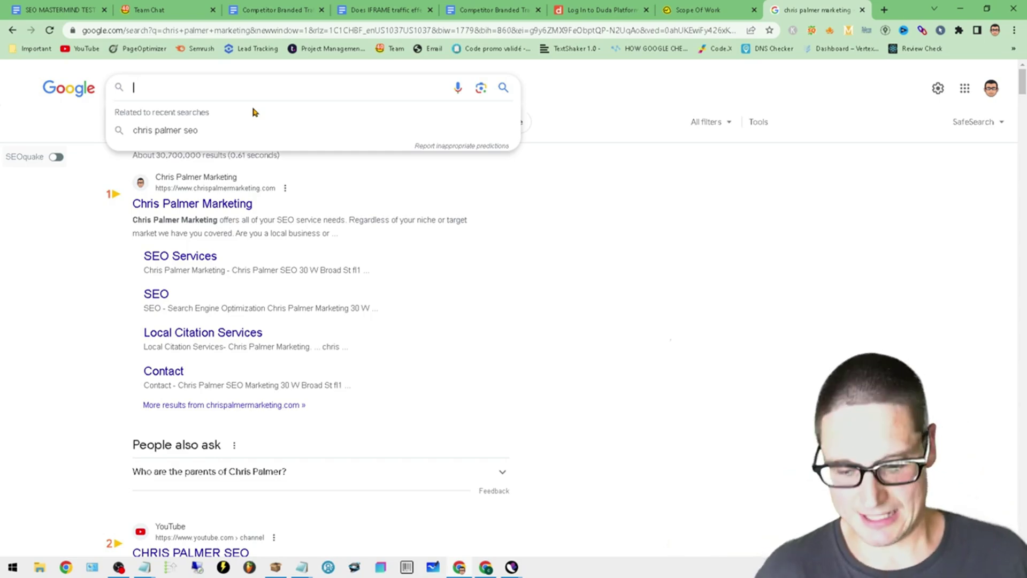
text(ca)
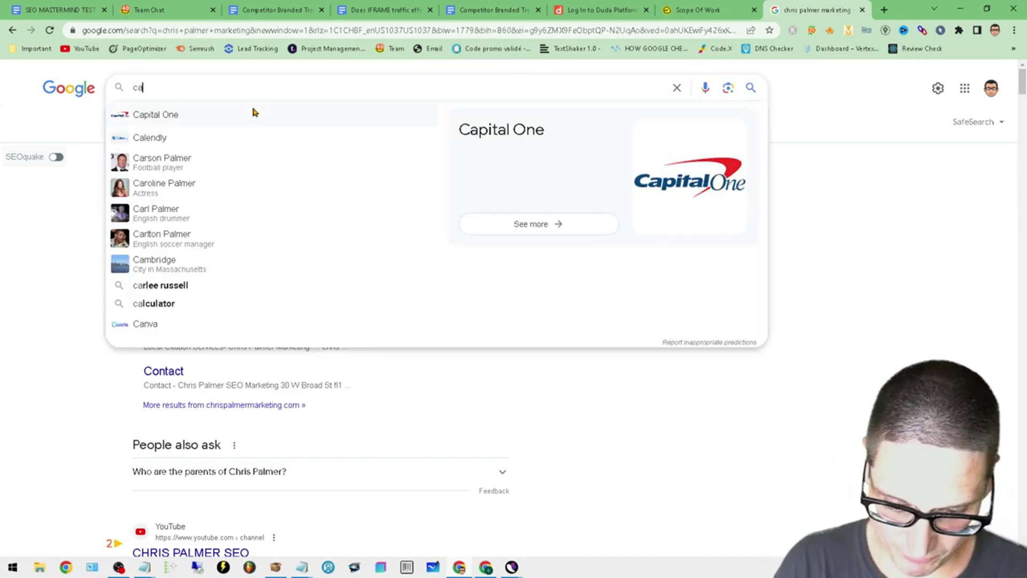
text(r accident law)
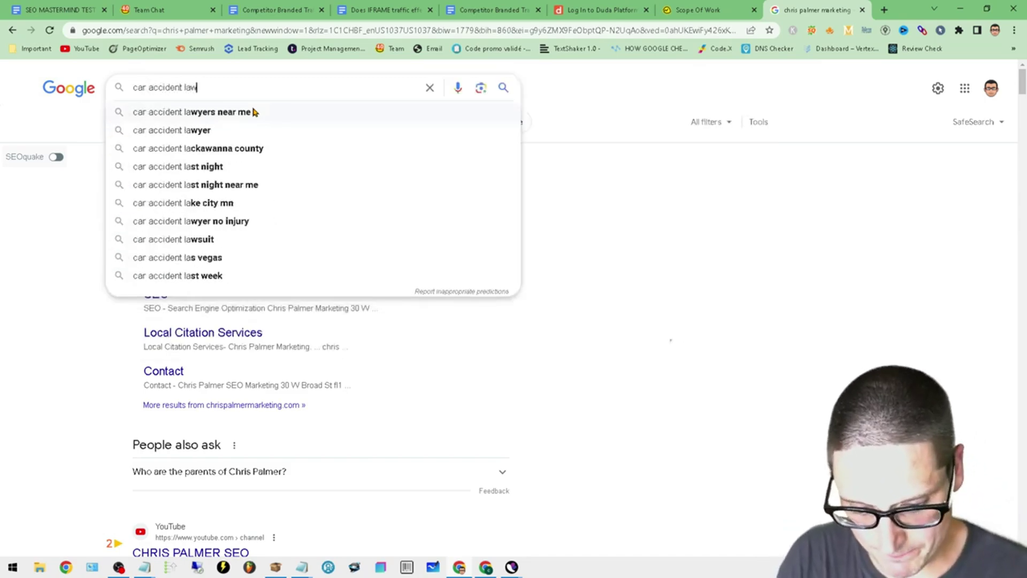
text(yer new orlea)
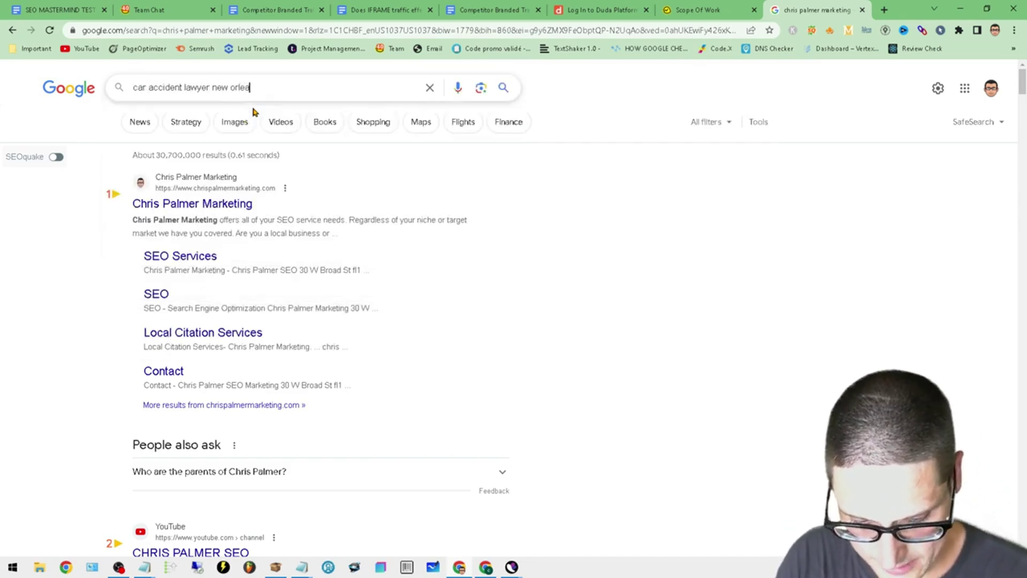
text(ns)
Step: Search Google for 'car accident lawyer new orleans' and pass the reCAPTCHA check
key(Return)
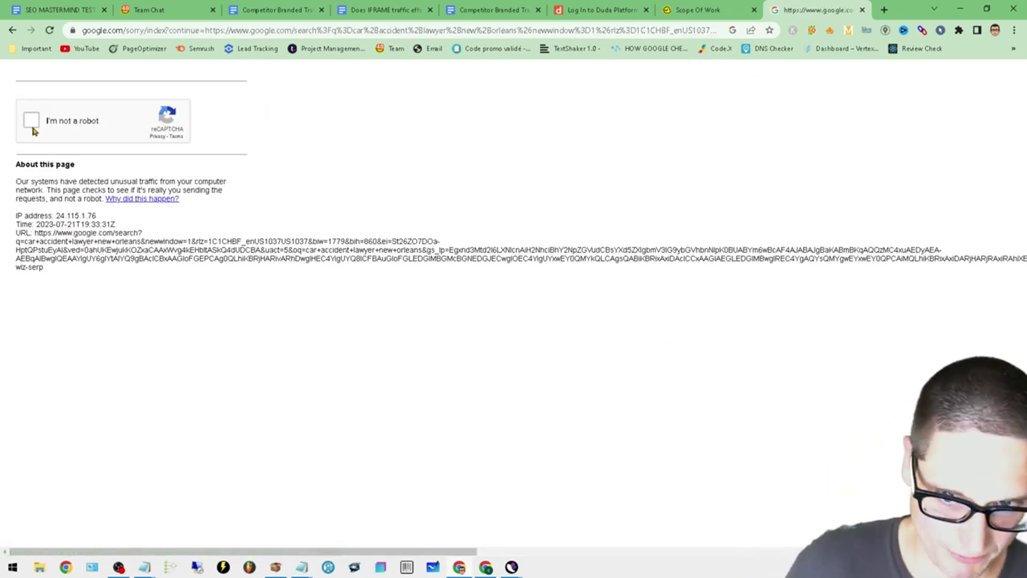
click(31, 122)
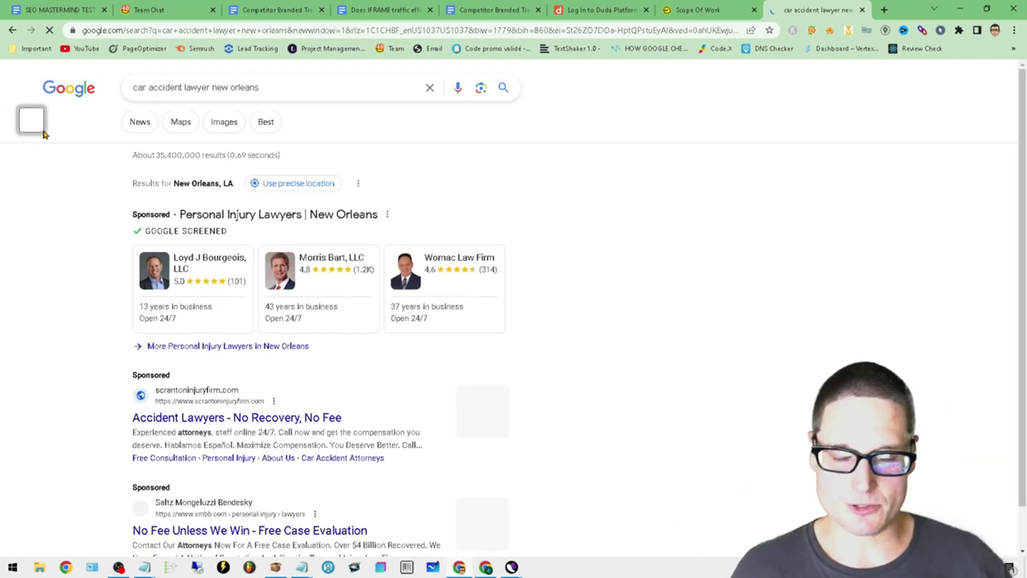
scroll(832, 446, down, 5)
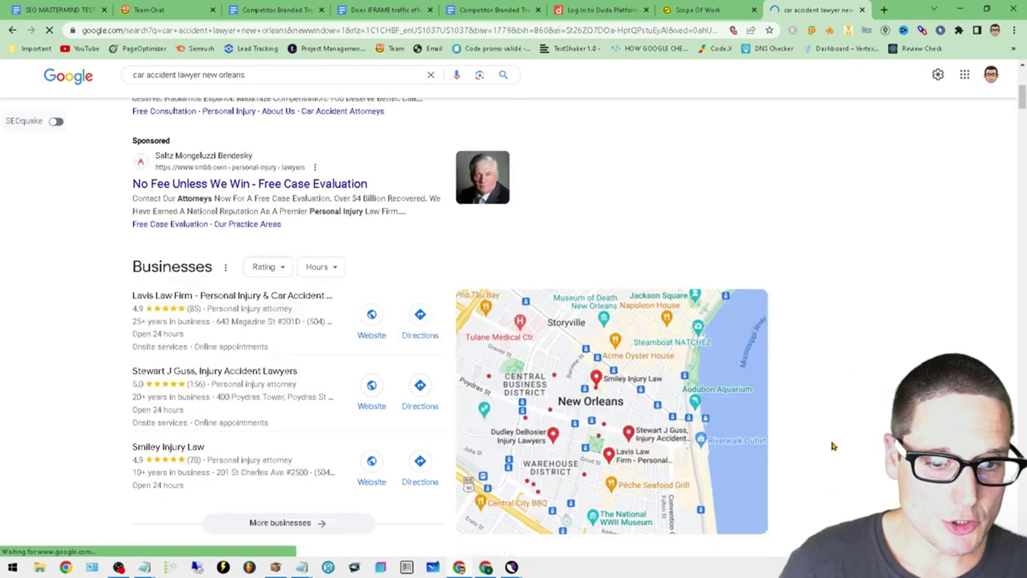
scroll(987, 345, down, 2)
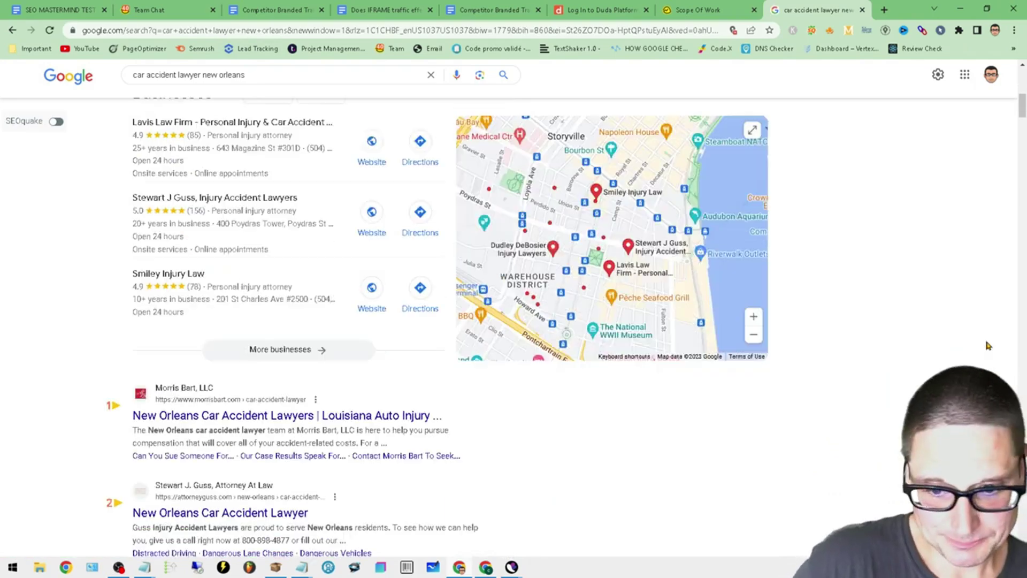
scroll(988, 346, down, 3)
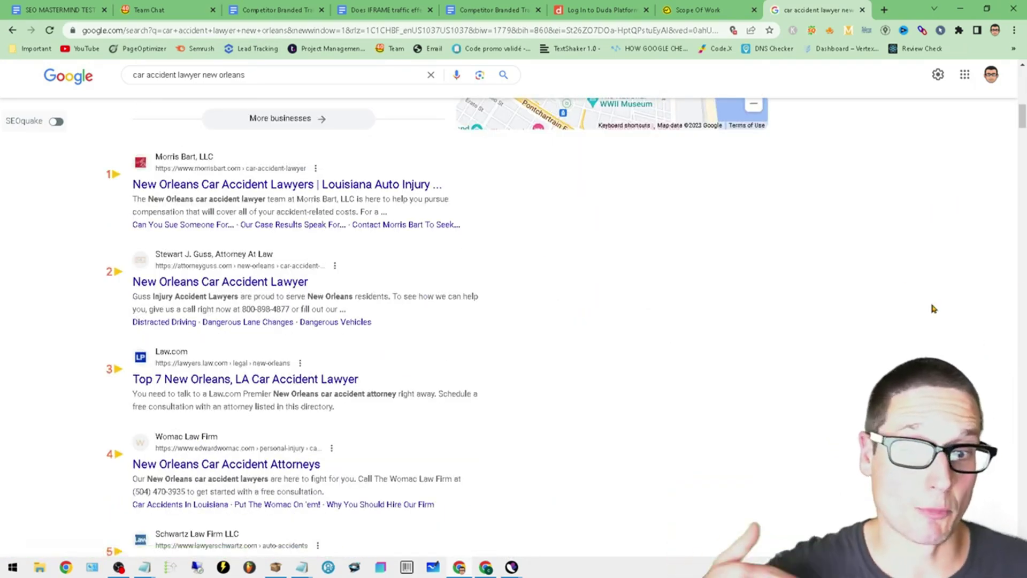
scroll(490, 513, down, 2)
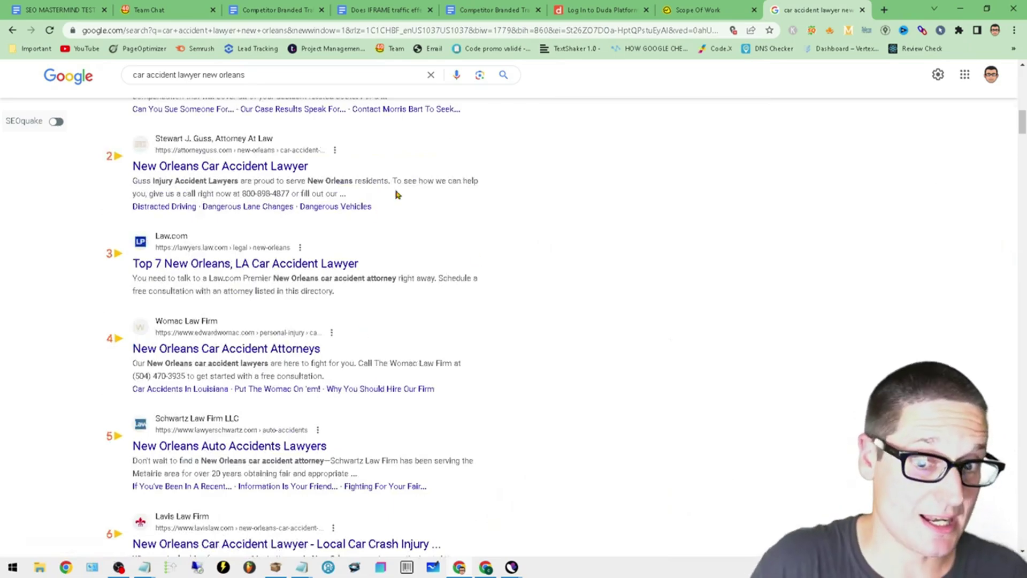
scroll(679, 321, up, 1)
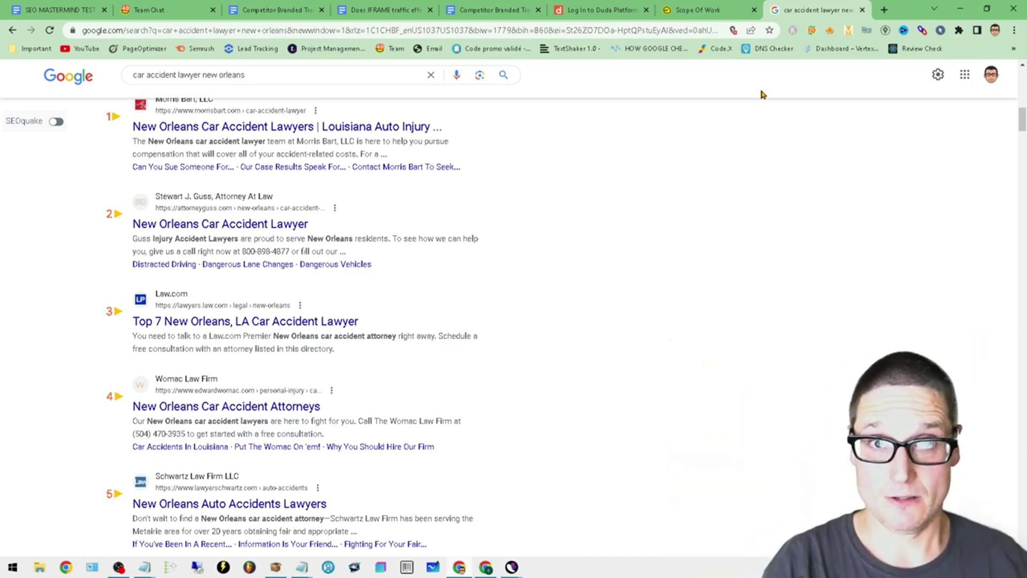
triple_click(272, 74)
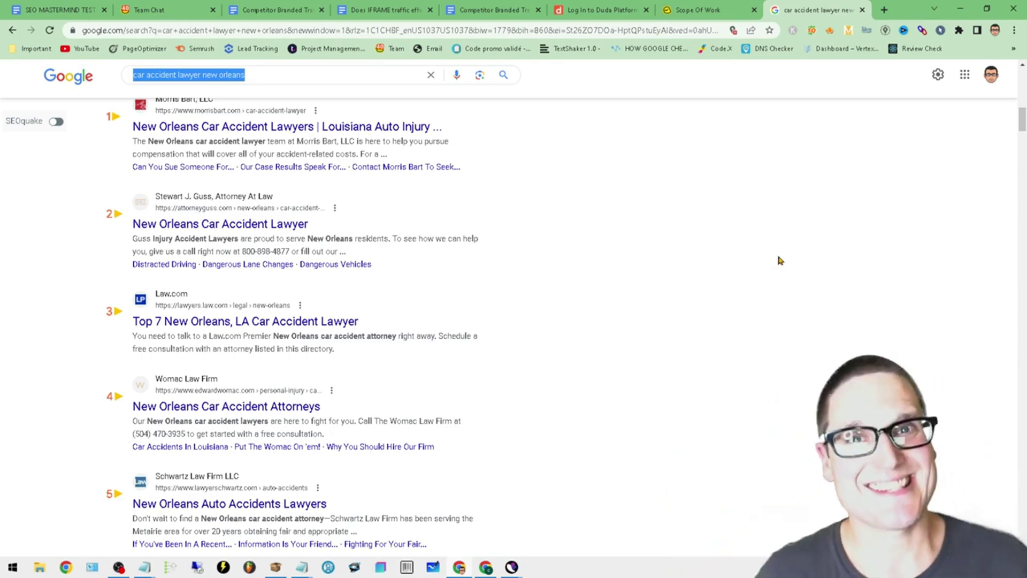
click(280, 74)
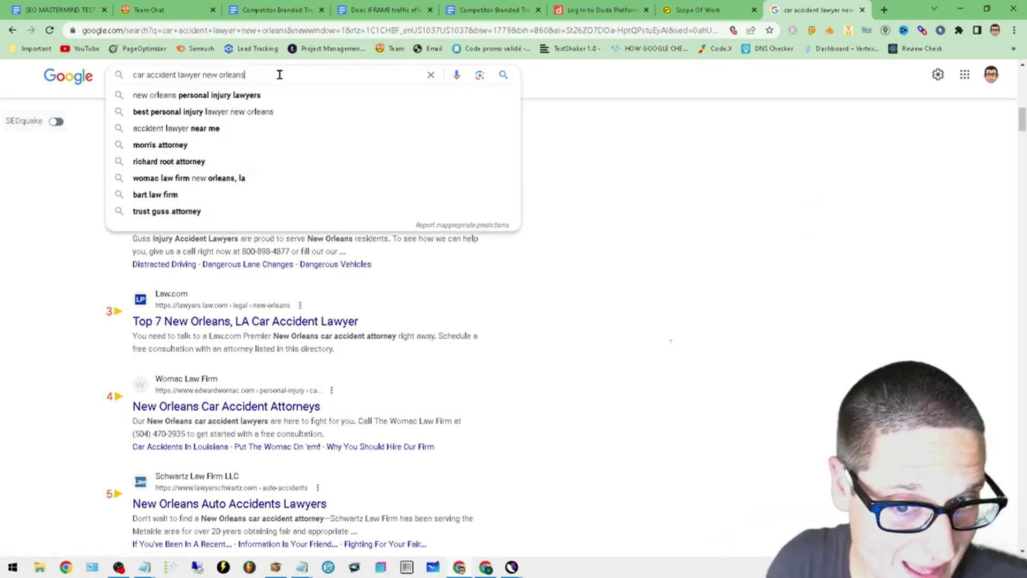
click(704, 368)
scroll(646, 417, up, 4)
scroll(264, 259, up, 1)
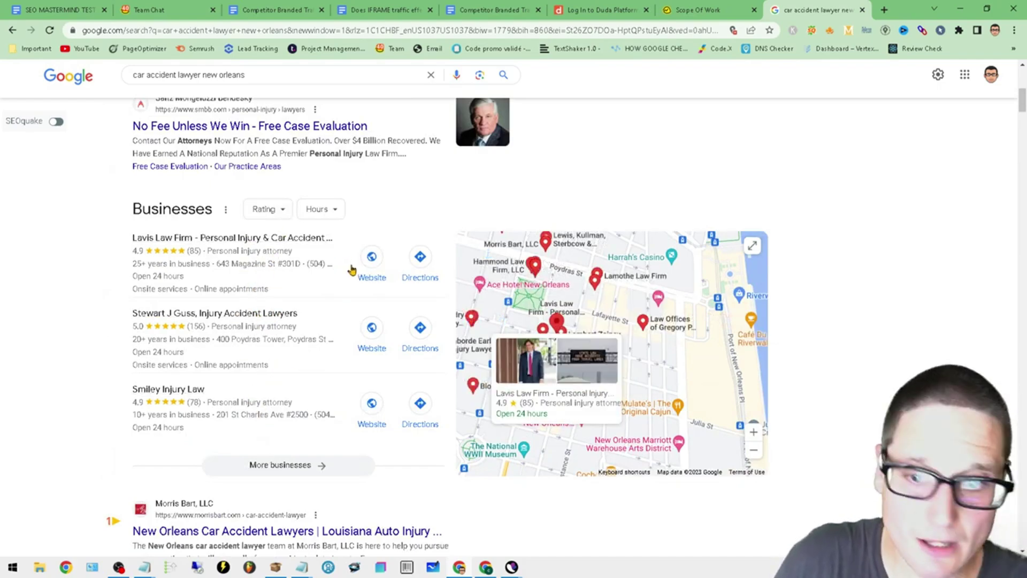
scroll(243, 369, down, 2)
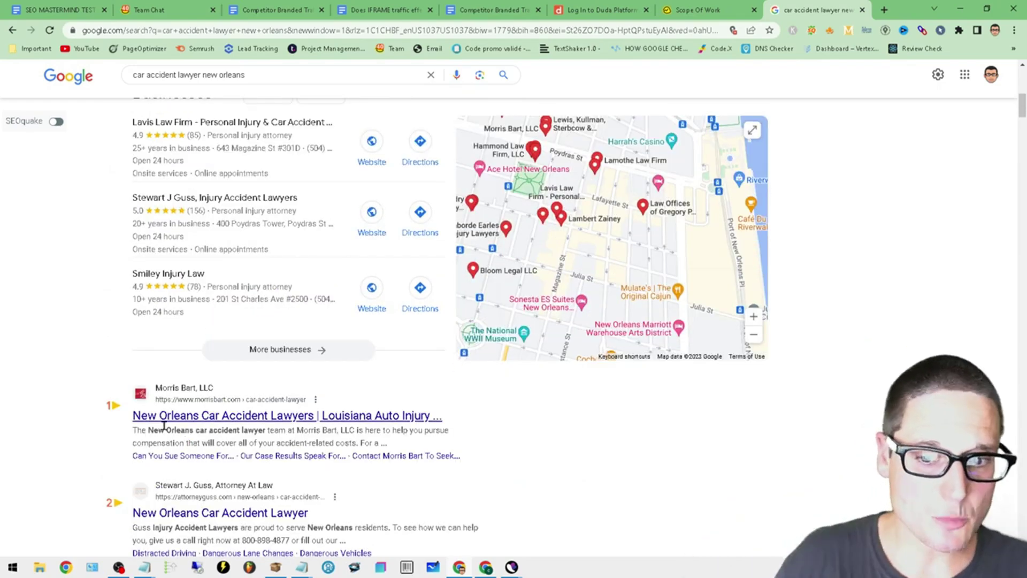
drag(194, 416, 135, 414)
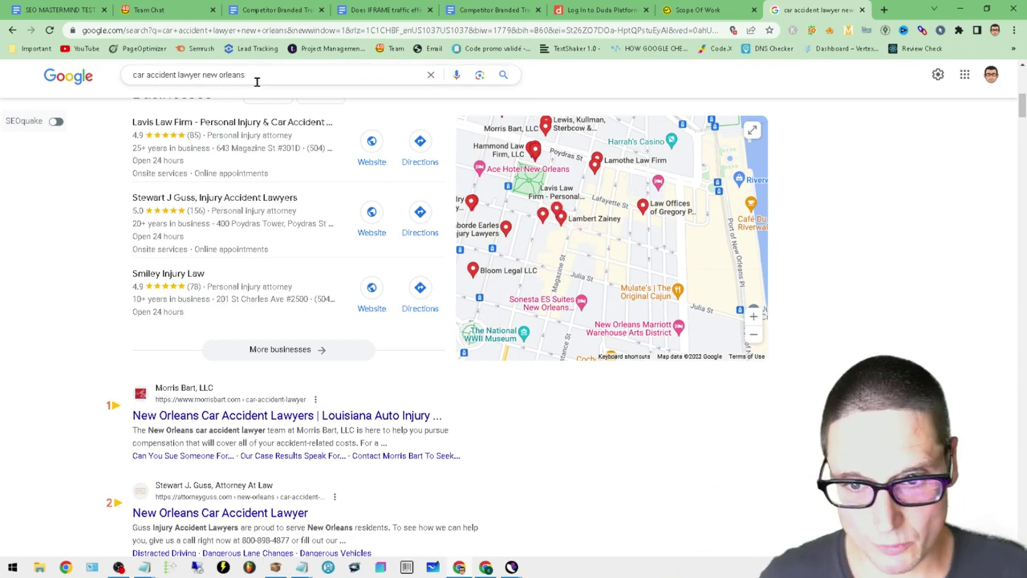
Step: Add 'morris bart' to the end of the query and search again
click(310, 70)
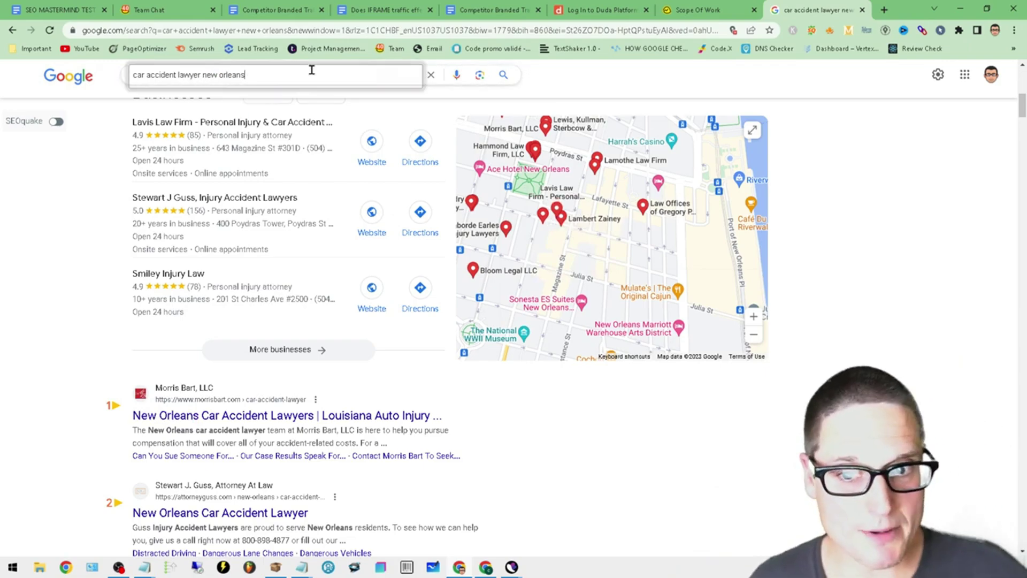
text( morri)
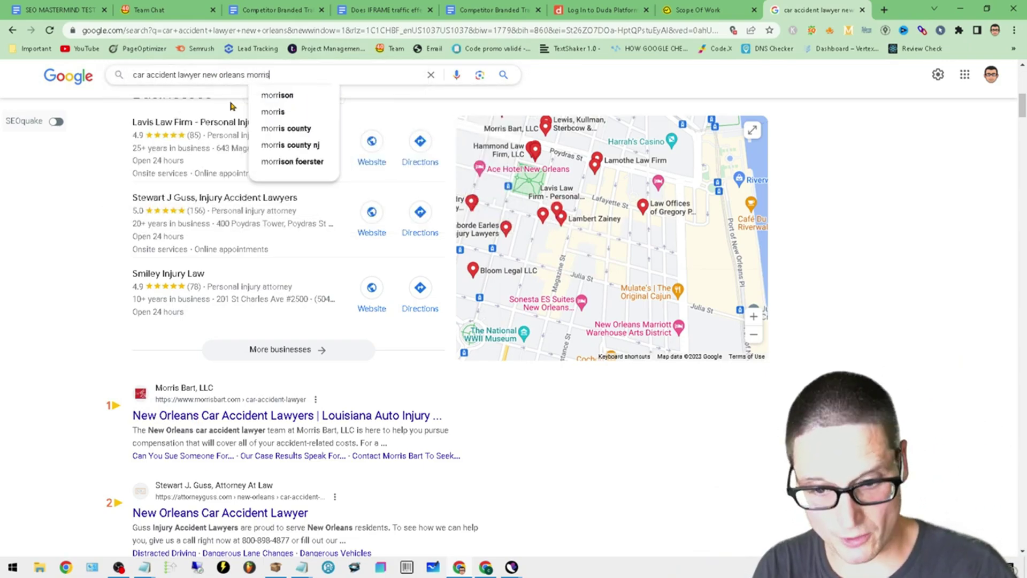
text(s)
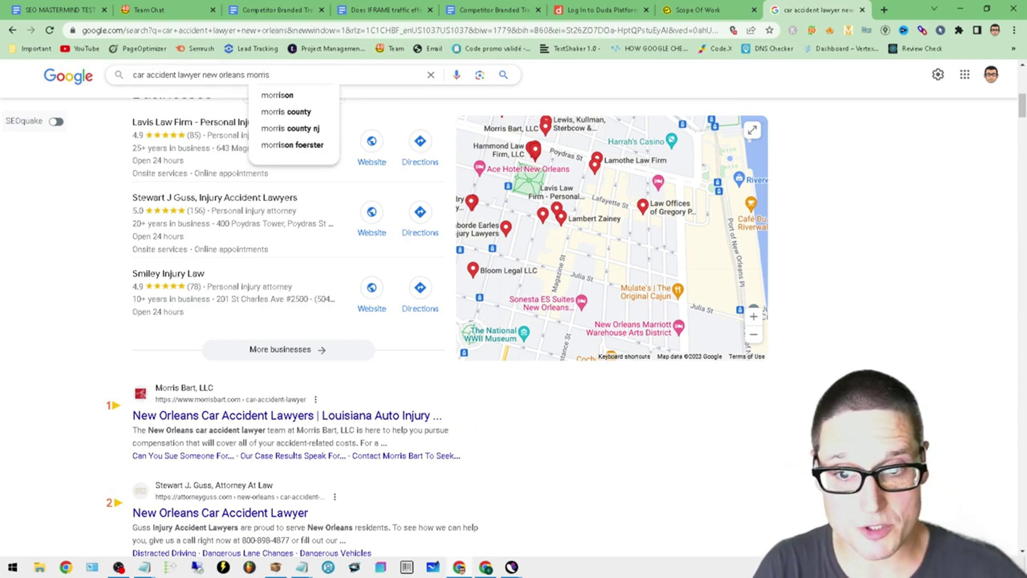
text( bart)
key(Return)
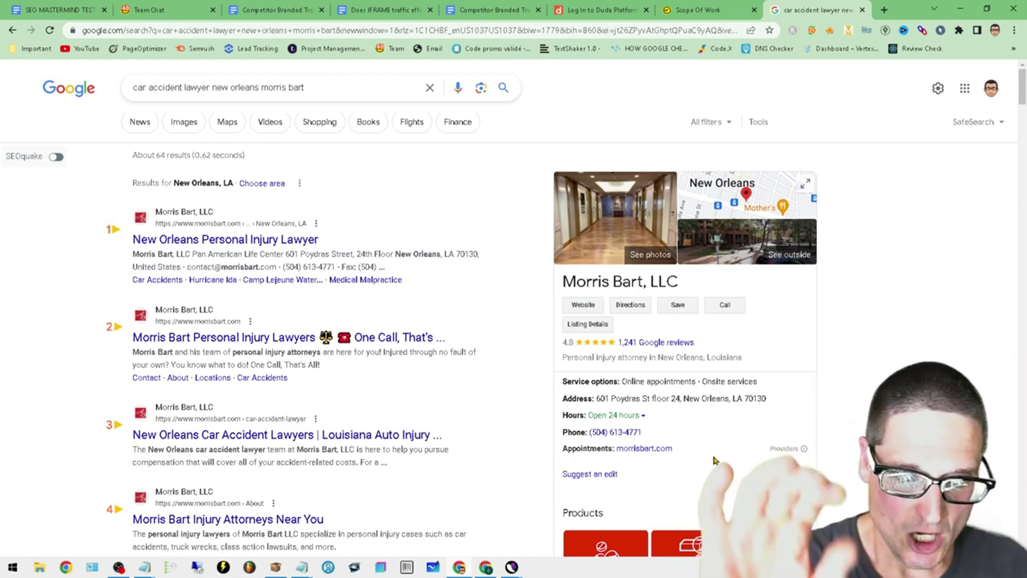
Step: Replace the search query with Morris Bart's copied business address
drag(768, 401, 688, 400)
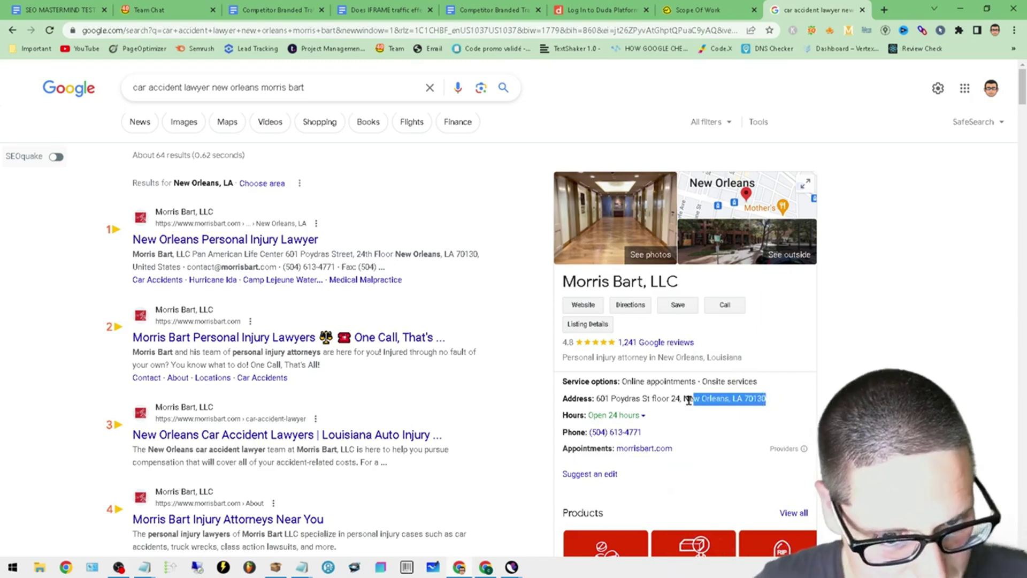
right_click(614, 400)
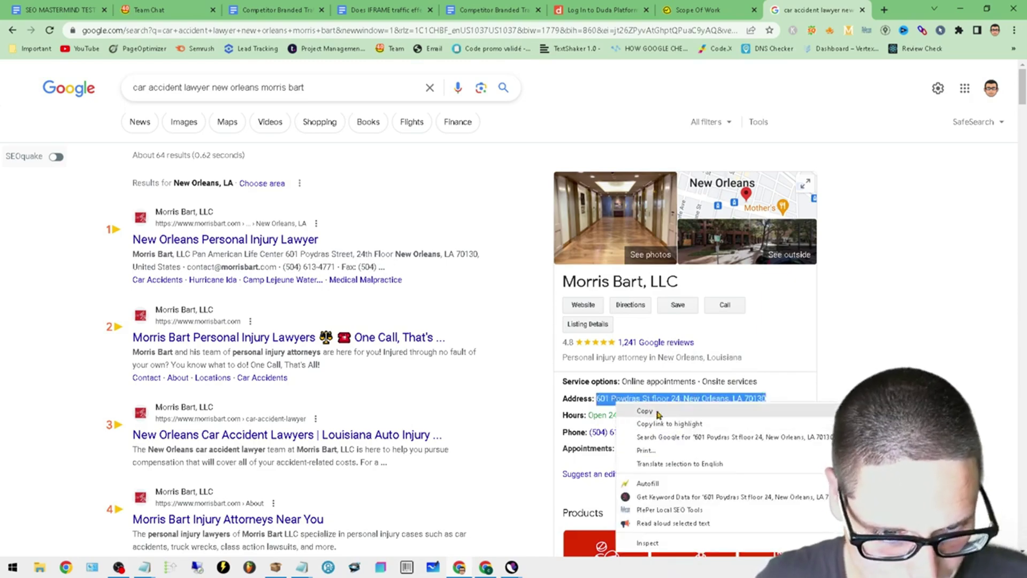
click(642, 416)
drag(353, 88, 115, 88)
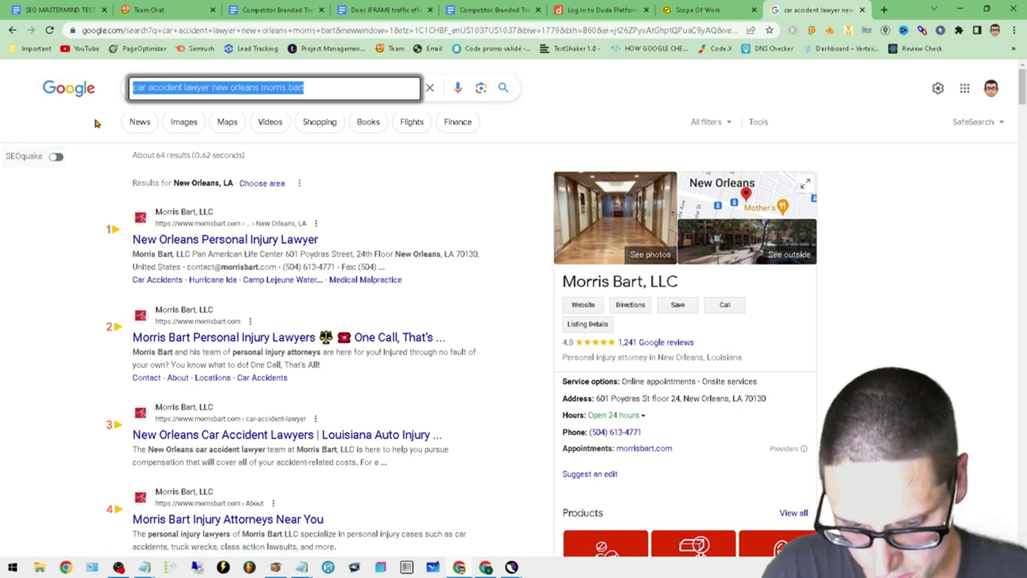
text(601 Poydras St floor 24, New Orleans, LA 70130)
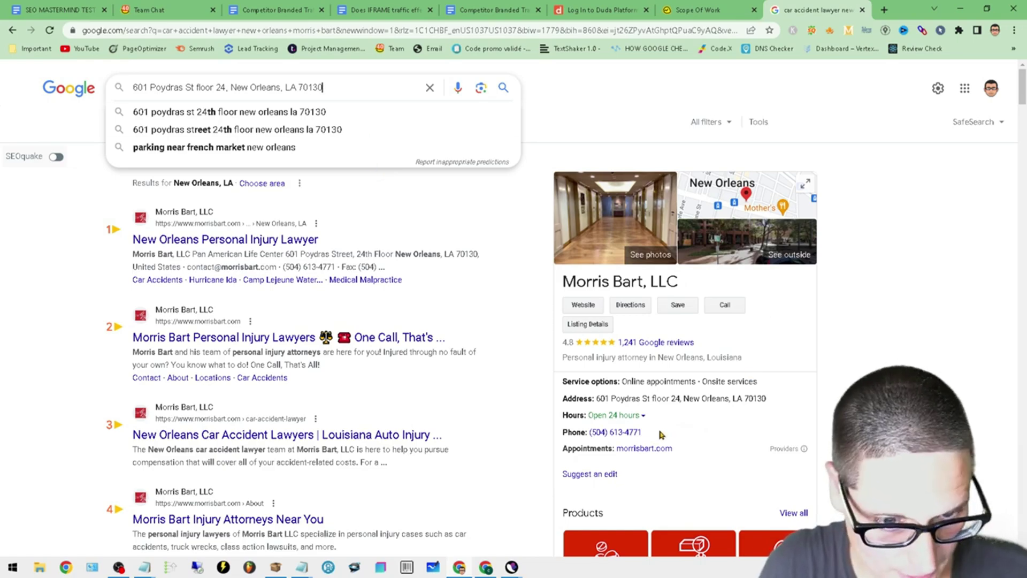
Step: Append Morris Bart's copied phone number to the address query
drag(608, 432, 590, 434)
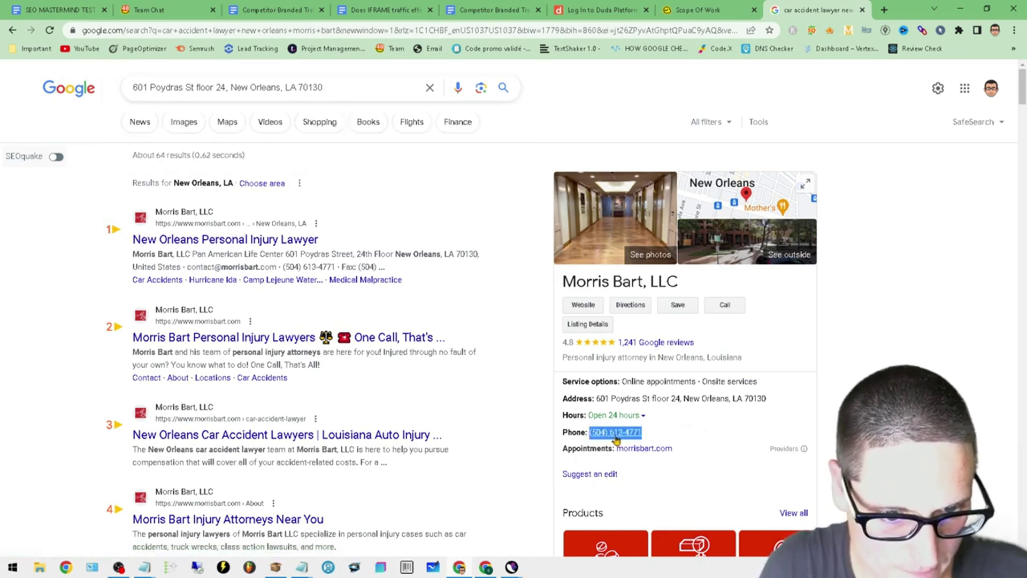
right_click(614, 434)
click(644, 293)
click(350, 87)
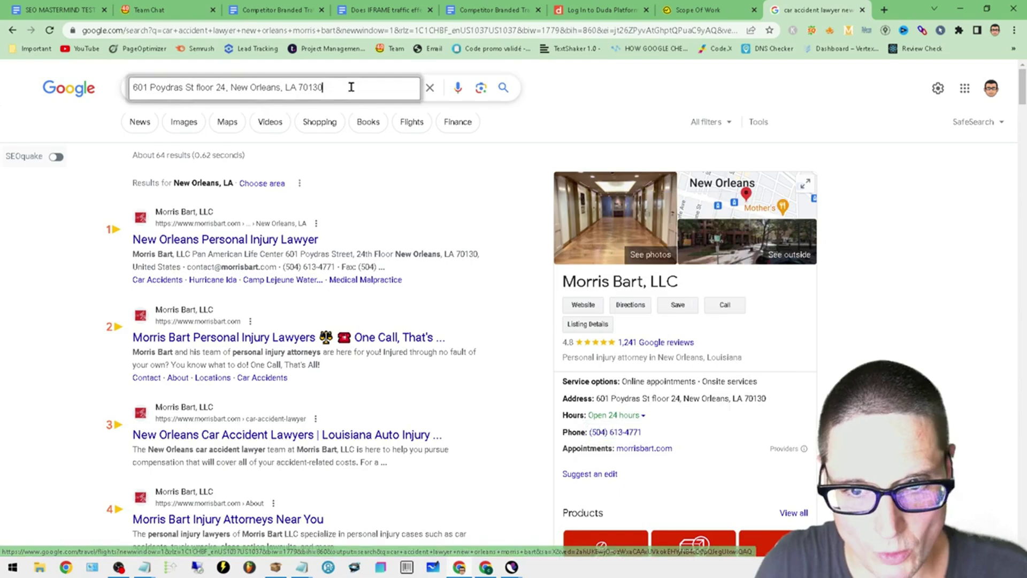
key(ctrl+v)
key(Return)
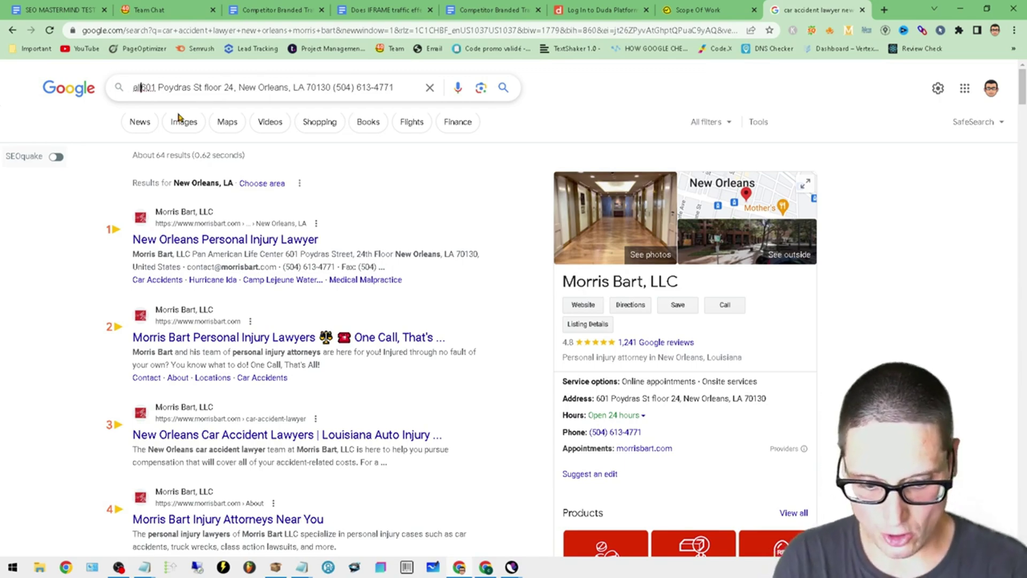
text(lintext)
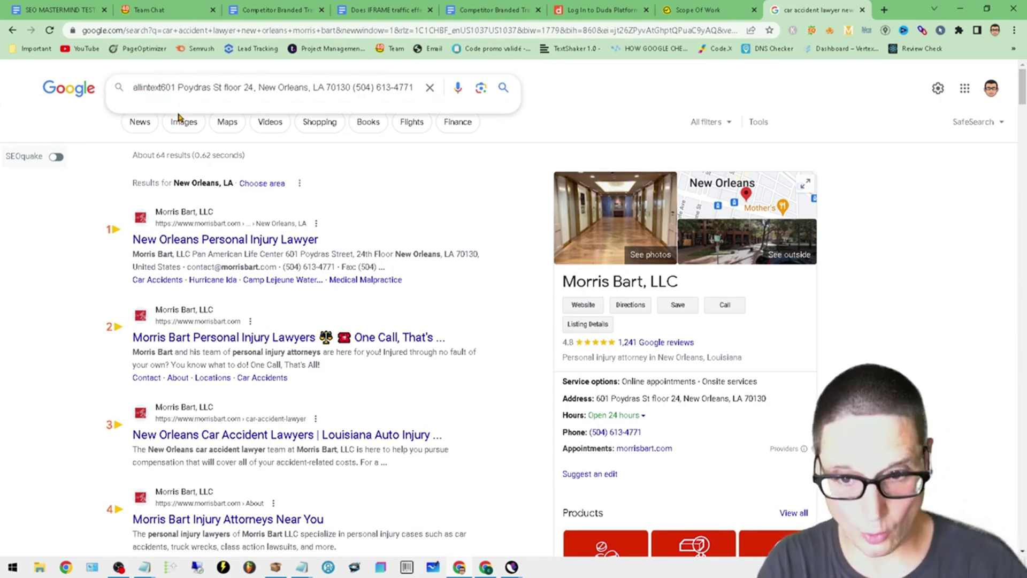
text(:)
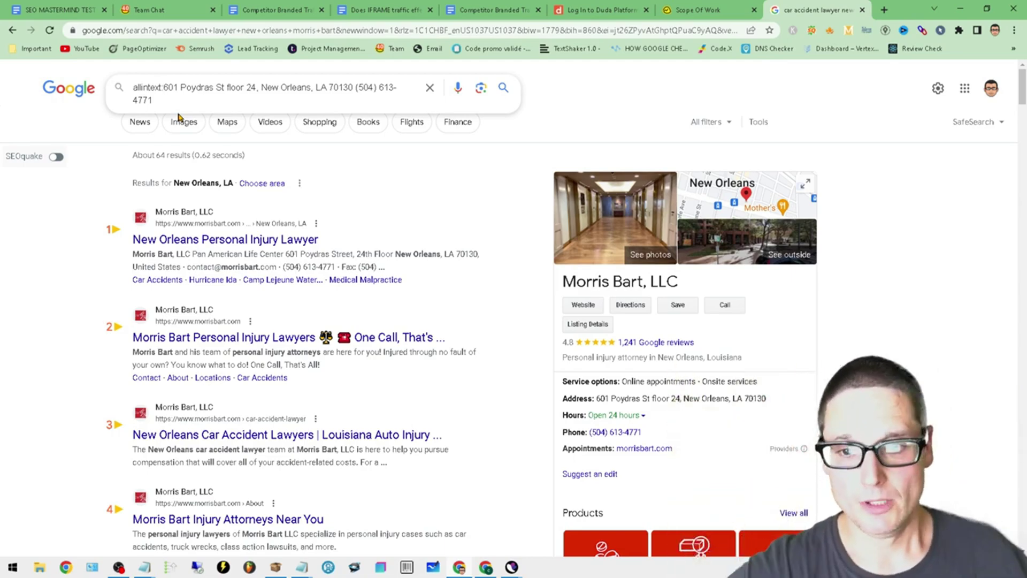
Step: Close the quoted phrases in the allintext query and run the search
click(355, 87)
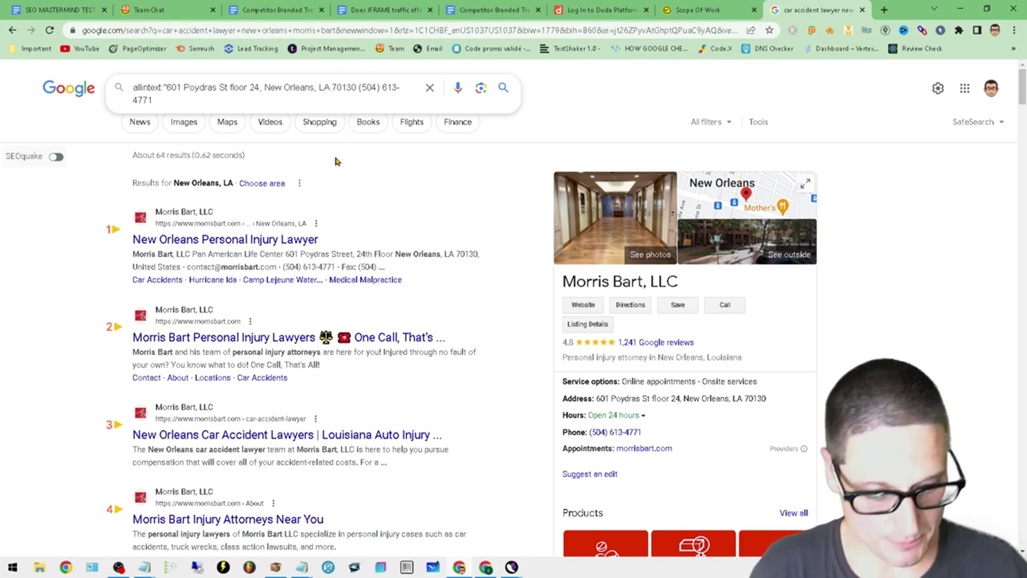
text(")
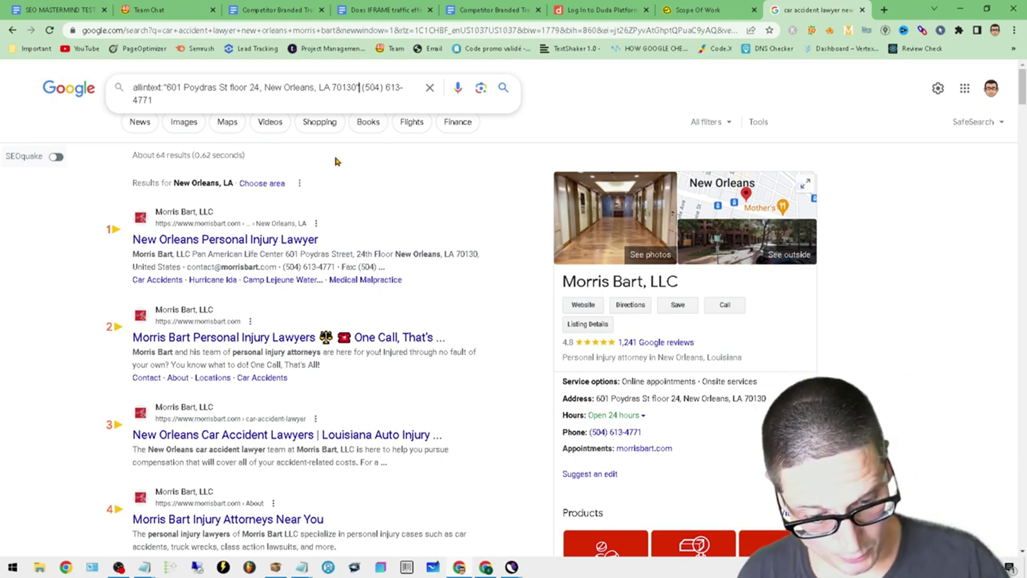
text(")
key(End)
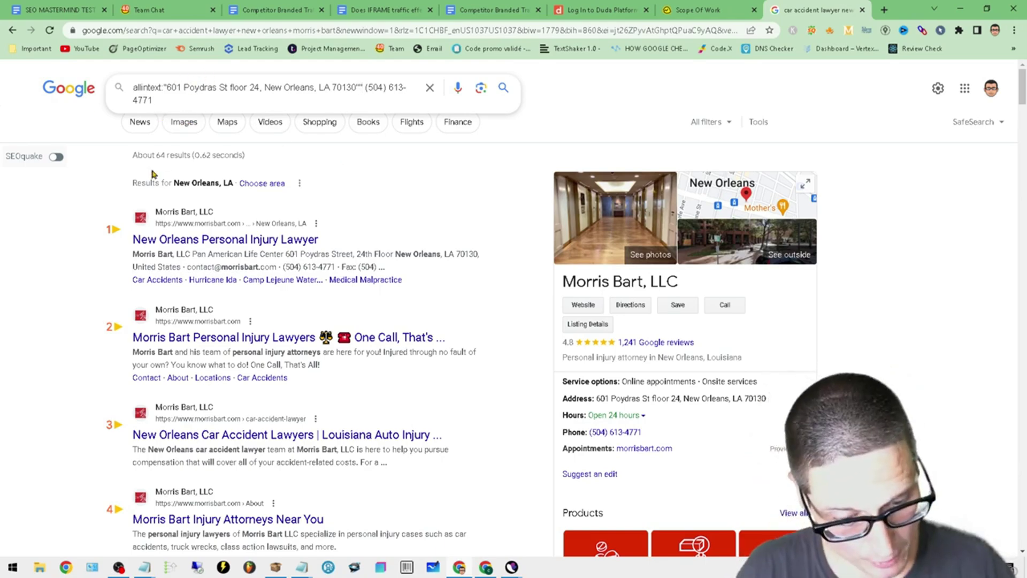
text(")
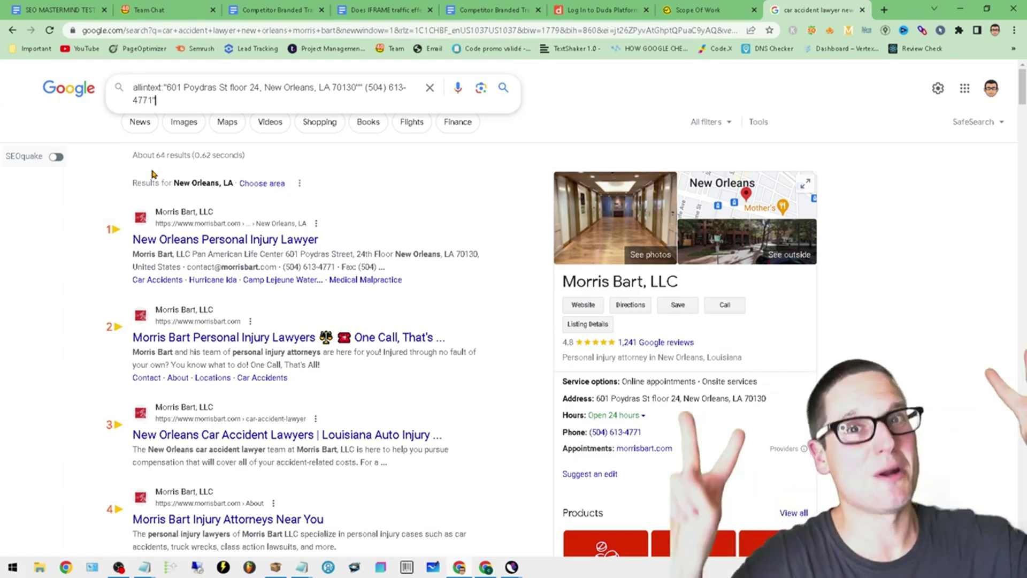
key(Return)
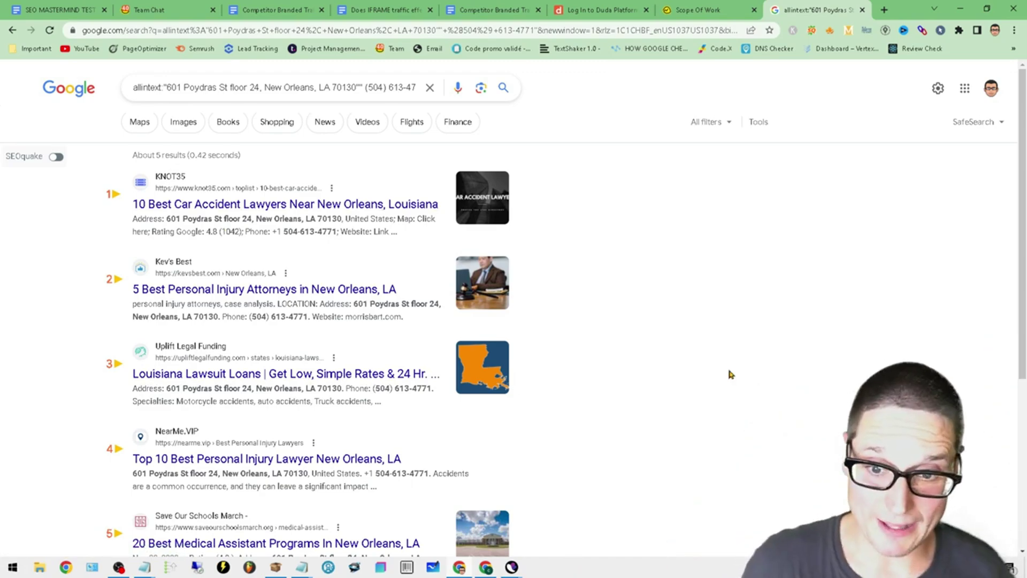
Step: Open a new Notepad window and snap it to the right half of the screen
right_click(300, 567)
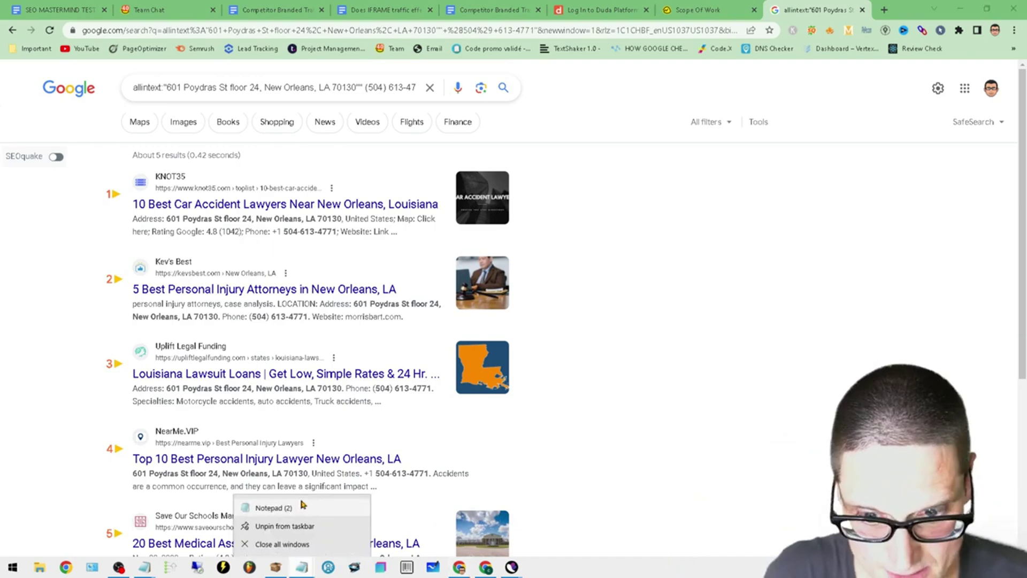
click(302, 507)
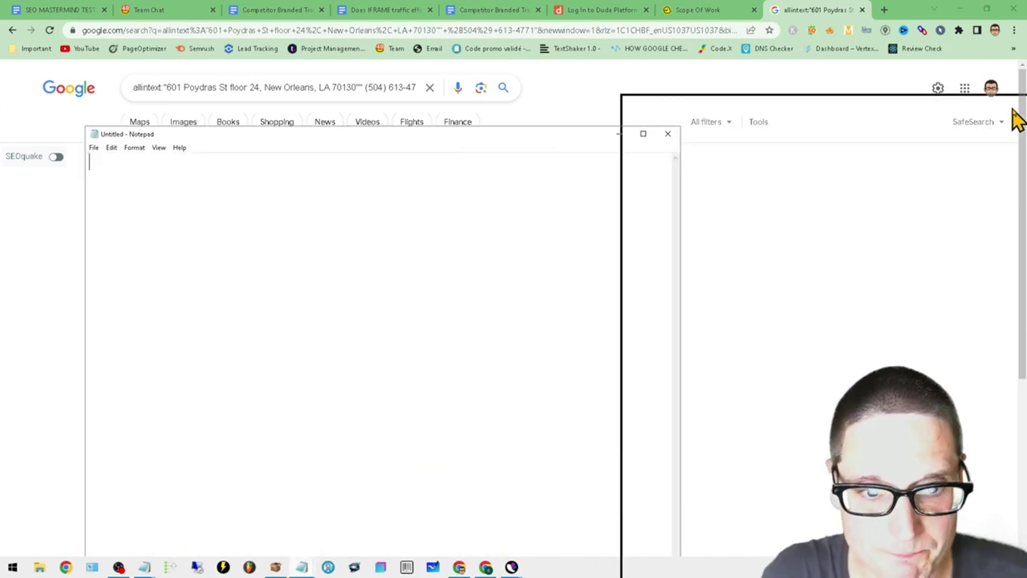
drag(490, 135, 1016, 119)
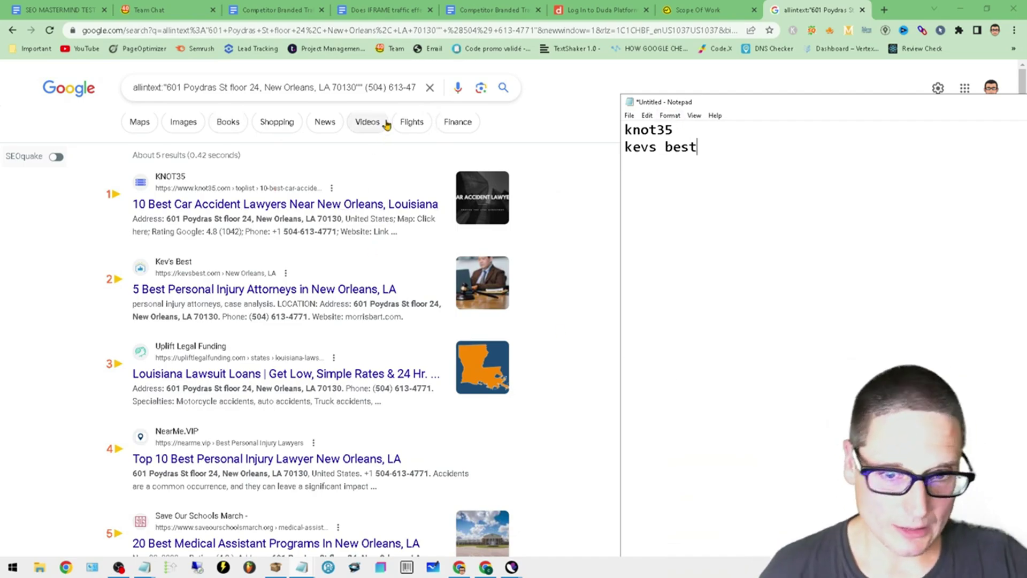
click(365, 88)
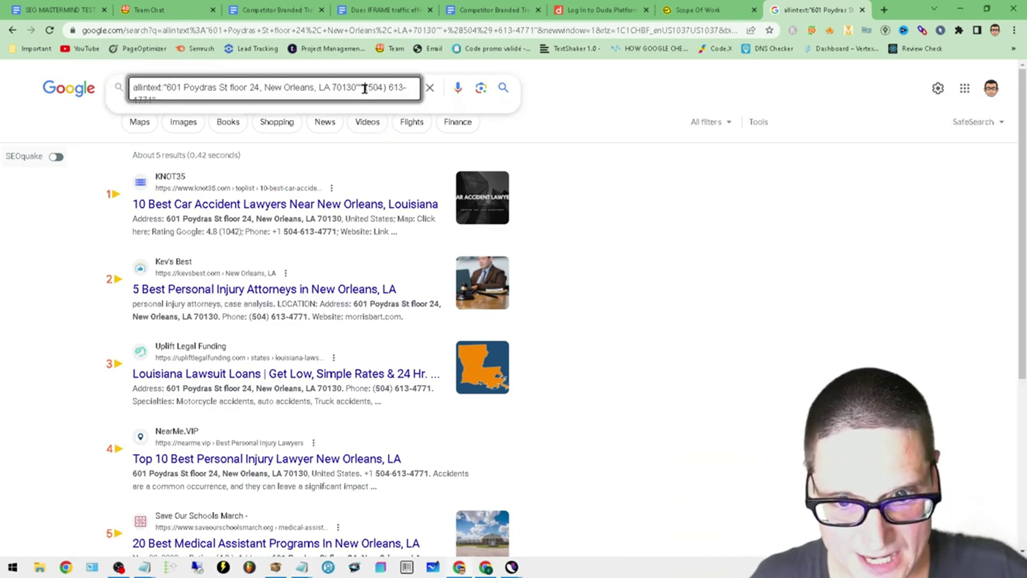
drag(363, 88, 414, 89)
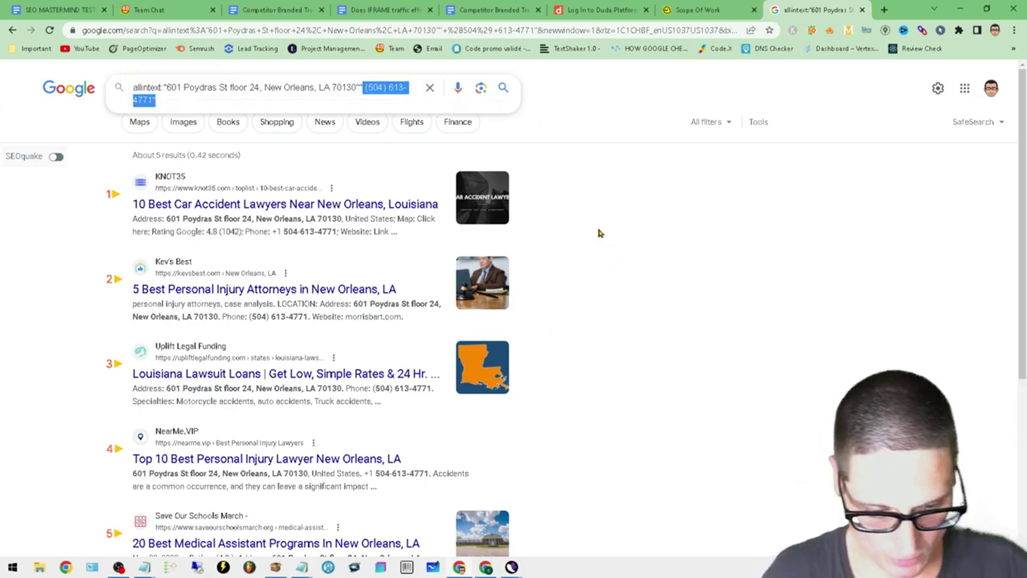
key(BackSpace)
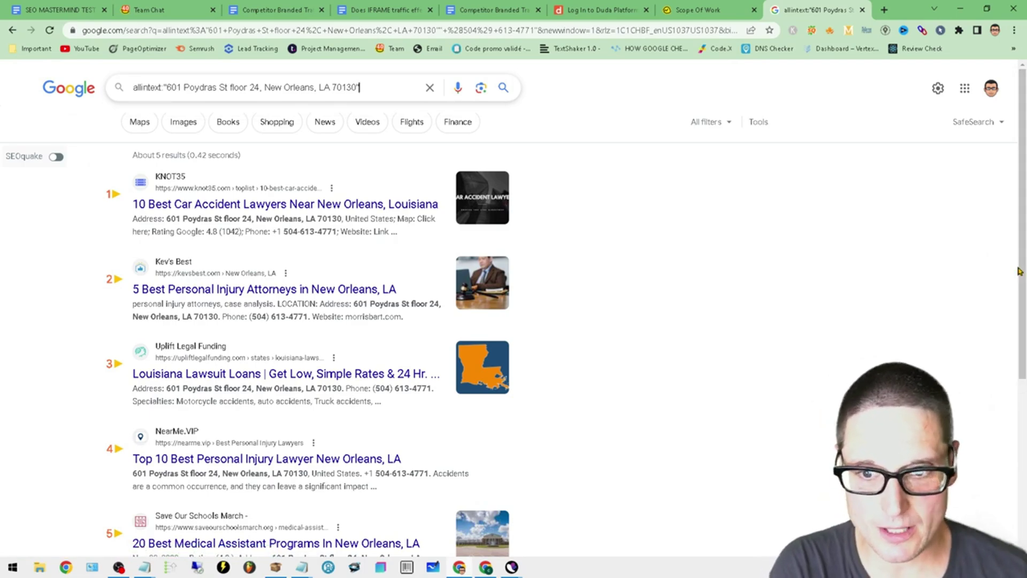
key(Return)
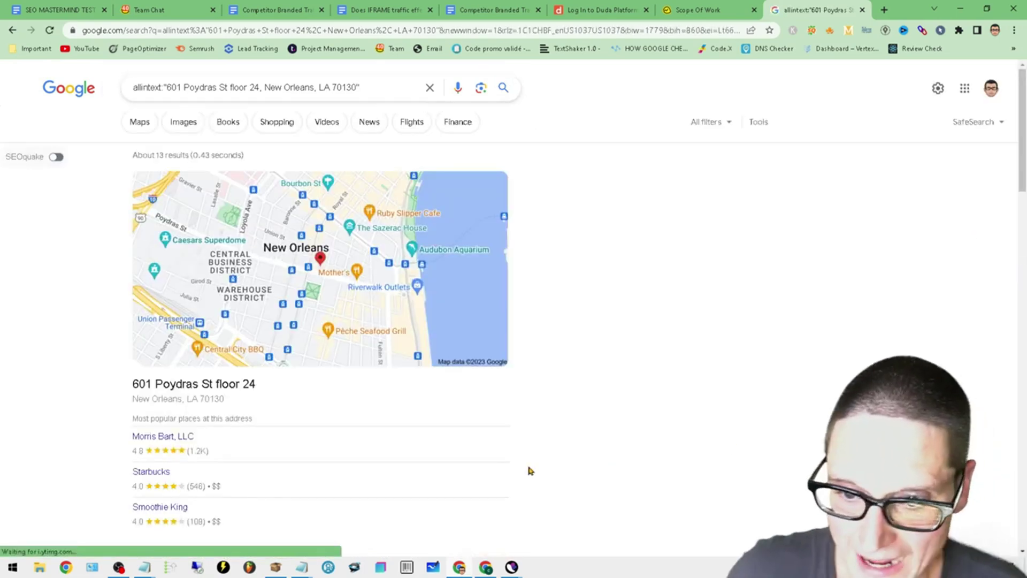
scroll(618, 535, down, 3)
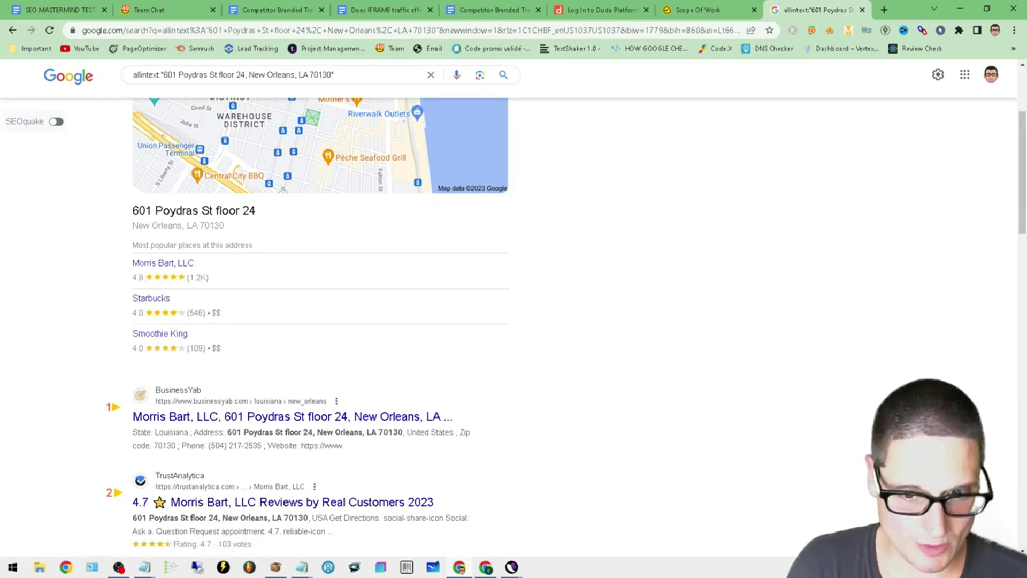
scroll(779, 353, down, 2)
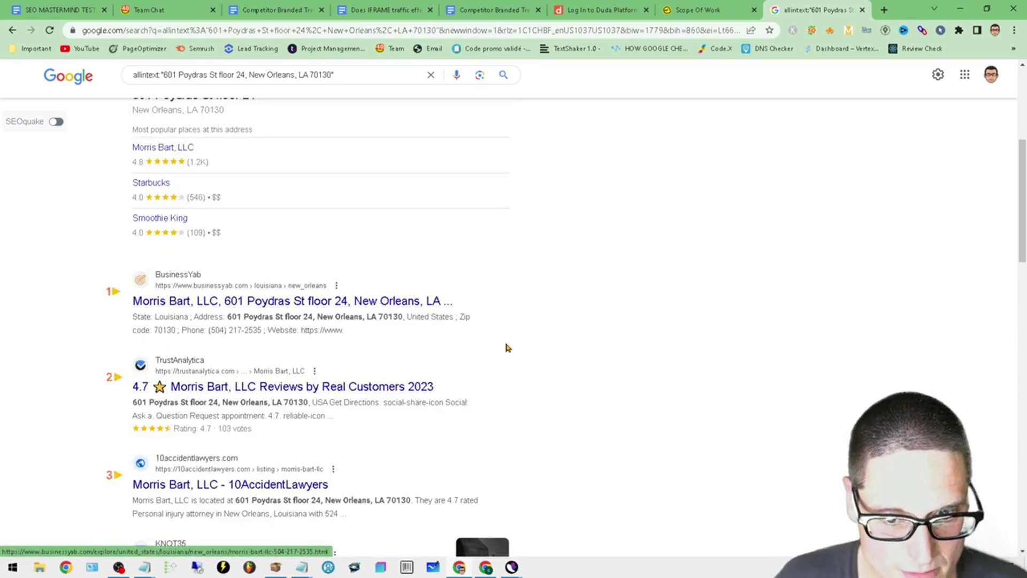
scroll(481, 373, down, 1)
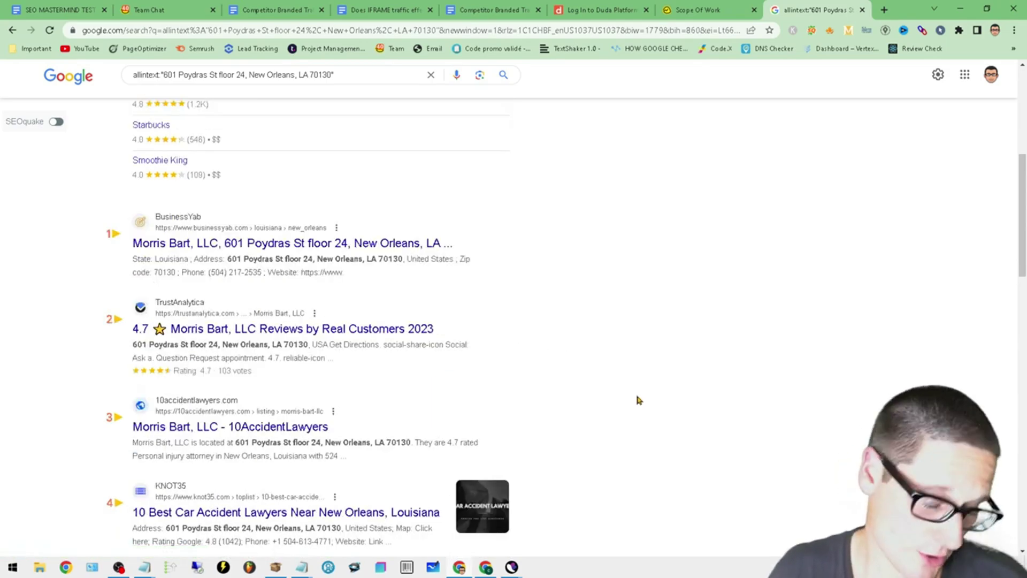
scroll(264, 435, down, 2)
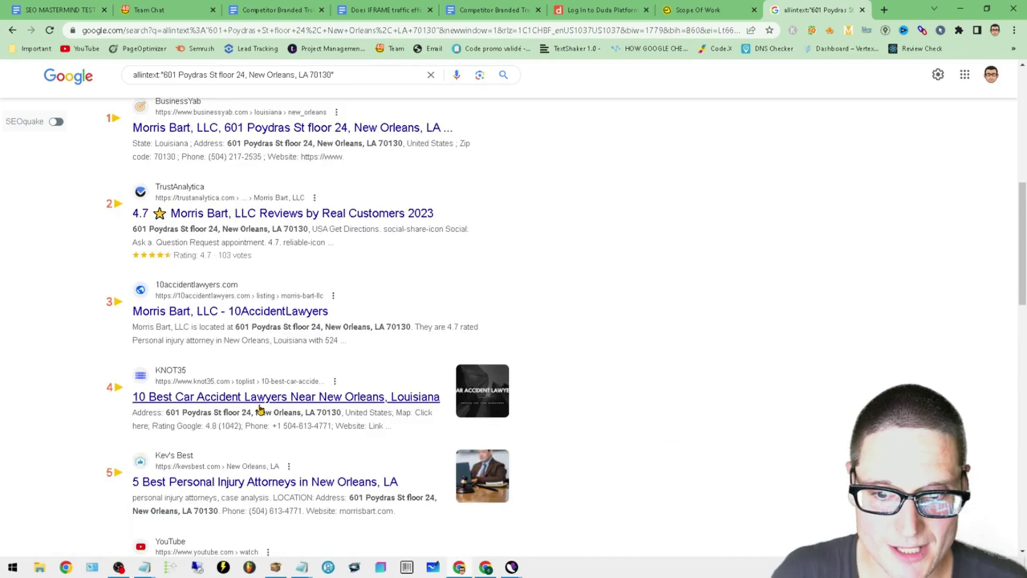
scroll(688, 422, down, 1)
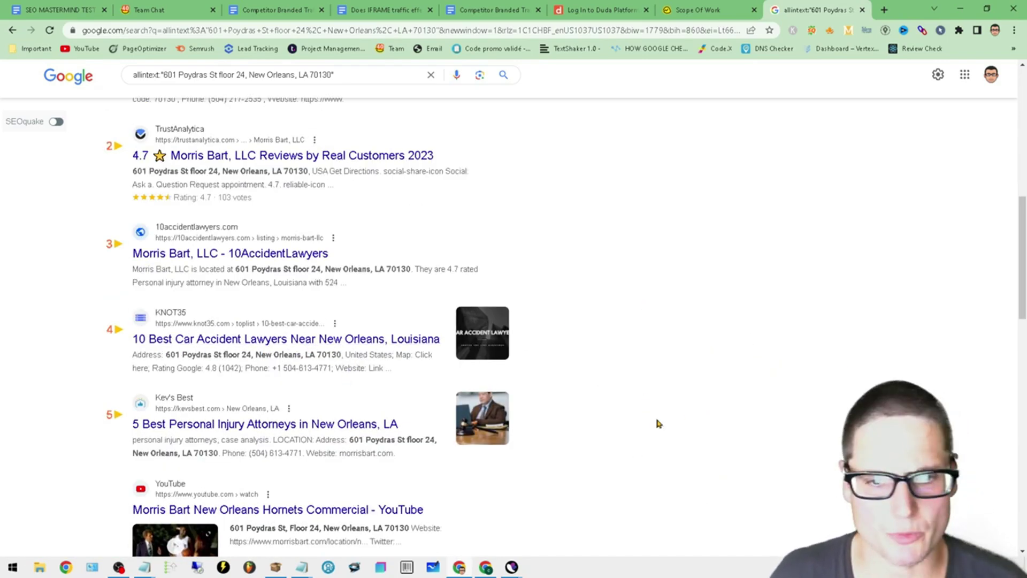
scroll(681, 425, down, 2)
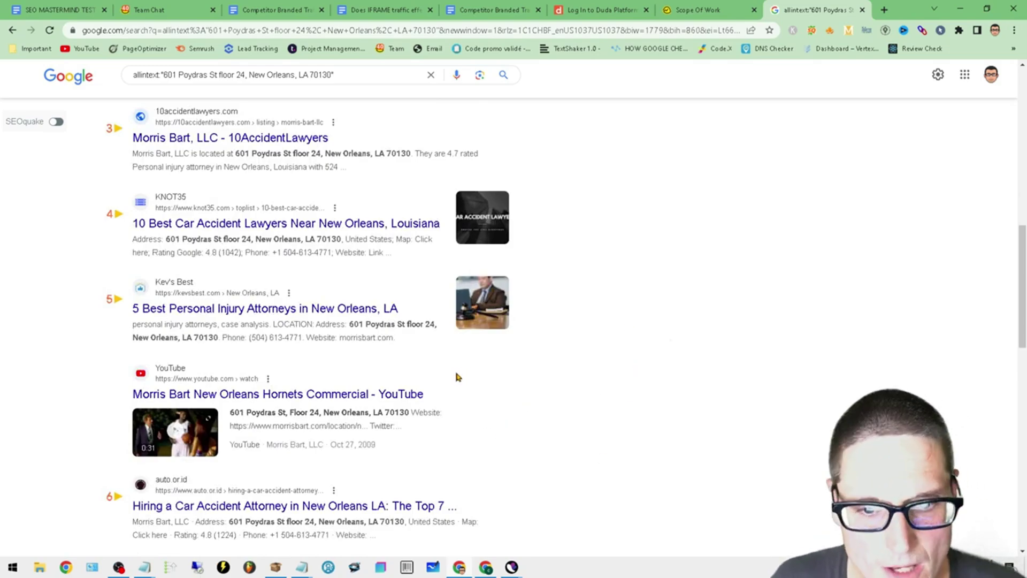
scroll(631, 340, down, 2)
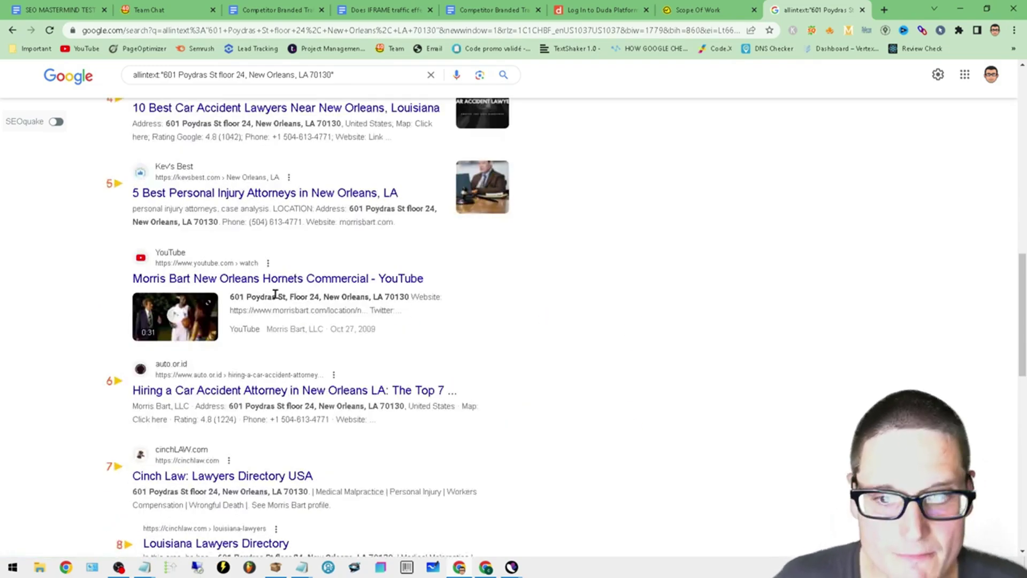
drag(358, 309, 238, 300)
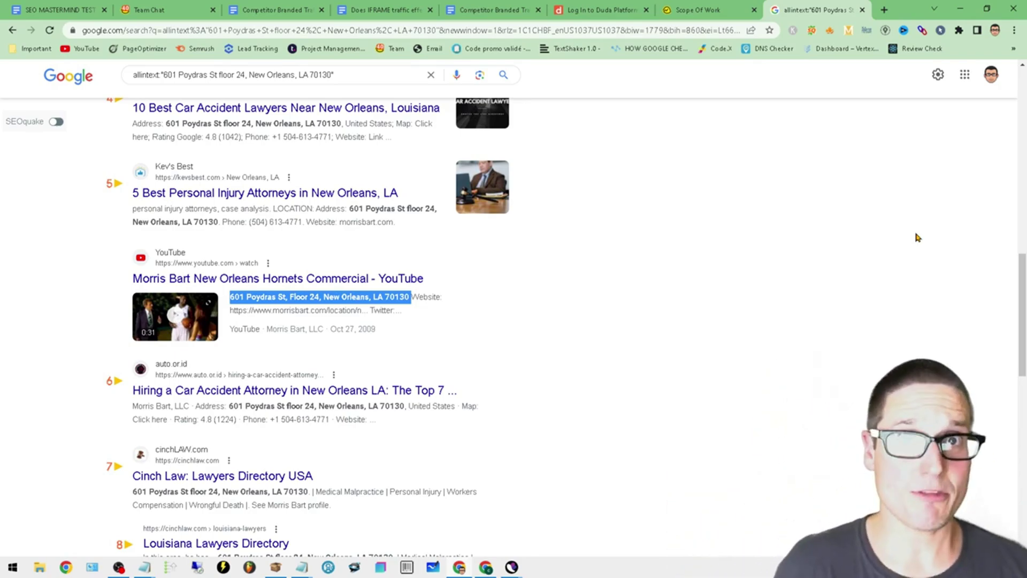
scroll(585, 406, down, 1)
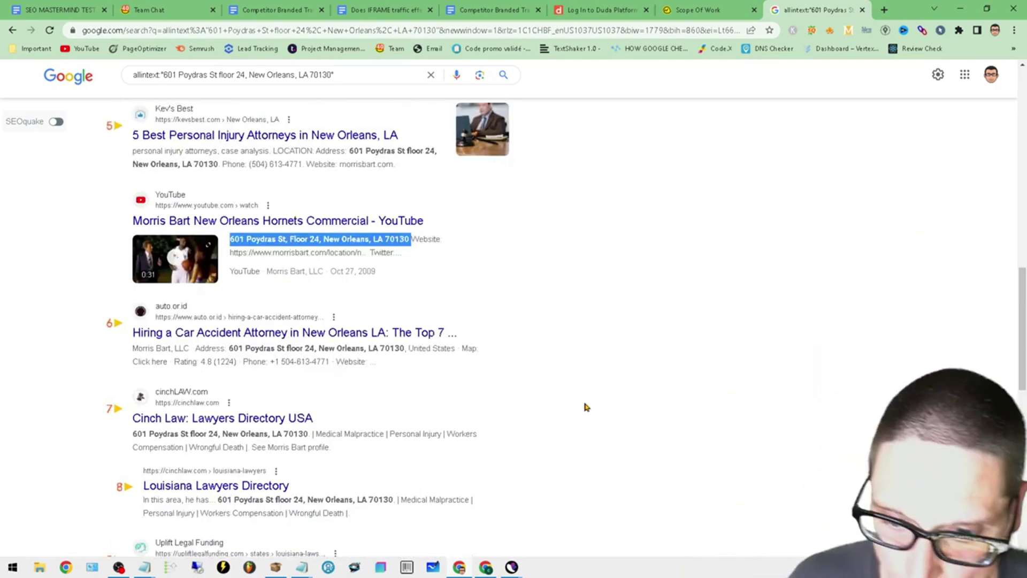
scroll(431, 493, up, 1)
scroll(342, 407, up, 10)
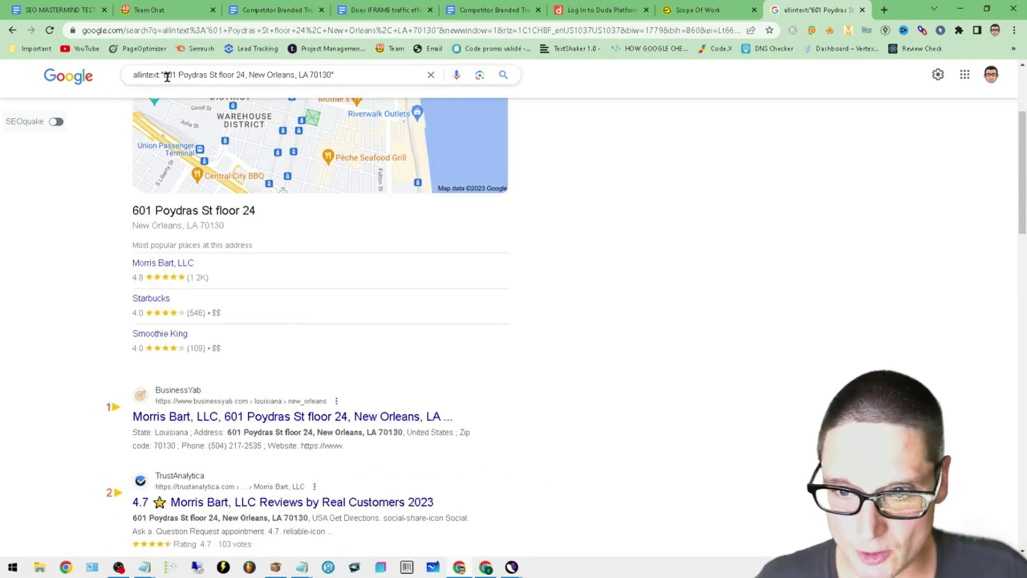
Step: Remove the allintext: operator and rerun the plain quoted address search
drag(164, 76, 89, 126)
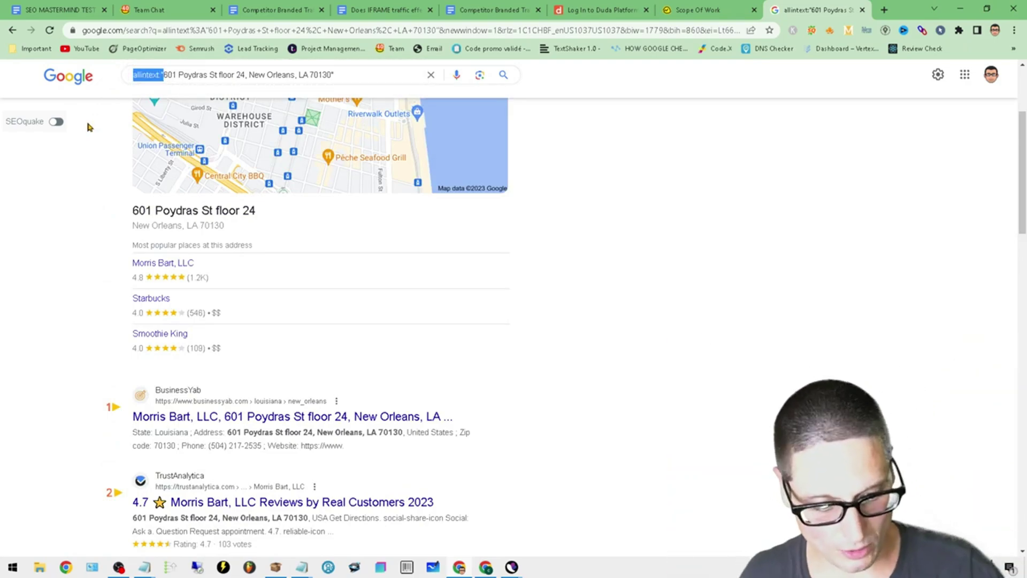
key(BackSpace)
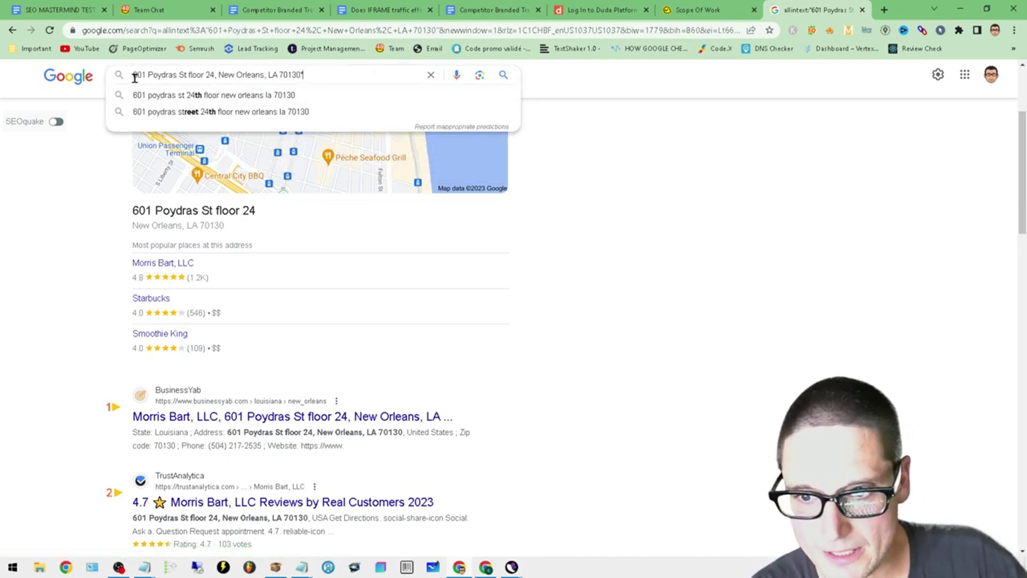
text(")
key(Return)
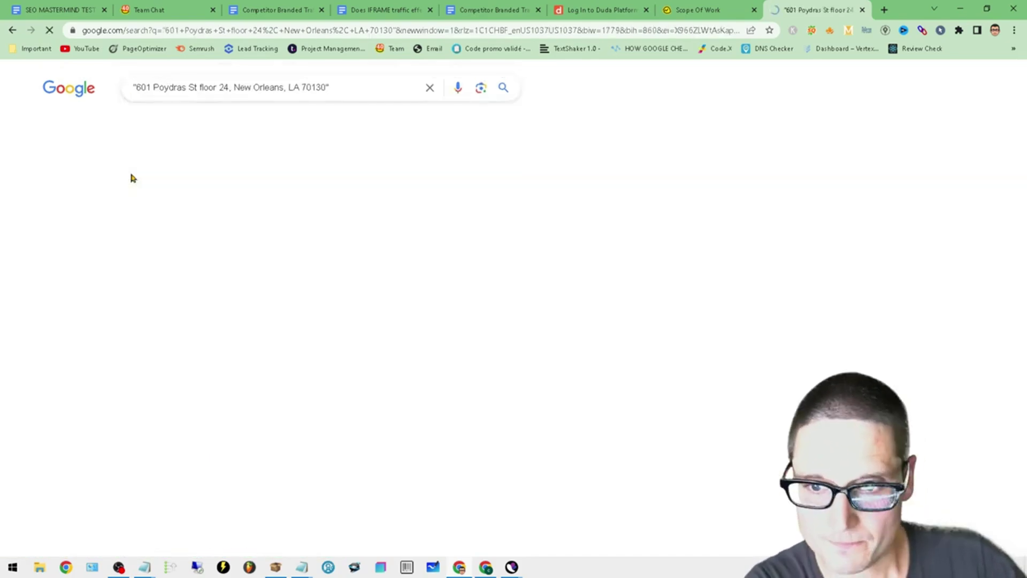
scroll(466, 402, down, 3)
scroll(411, 328, up, 3)
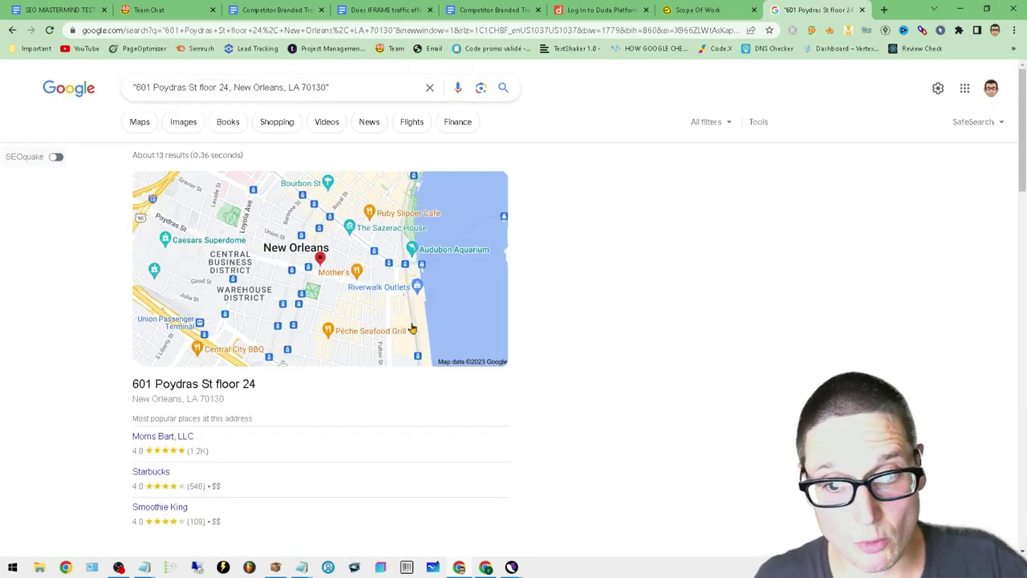
scroll(627, 450, down, 5)
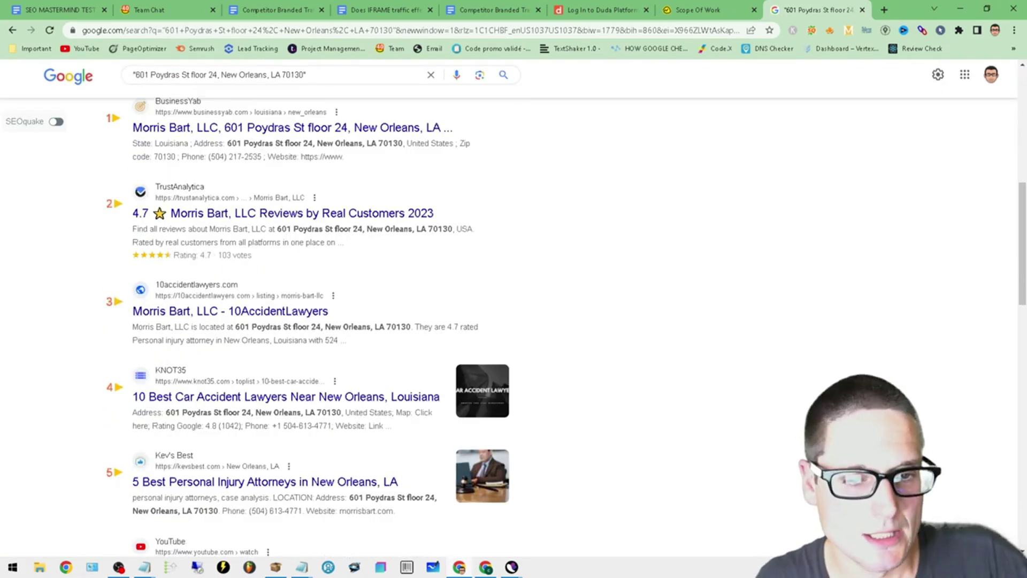
scroll(722, 417, down, 3)
scroll(669, 405, down, 2)
scroll(631, 440, down, 3)
scroll(632, 439, down, 3)
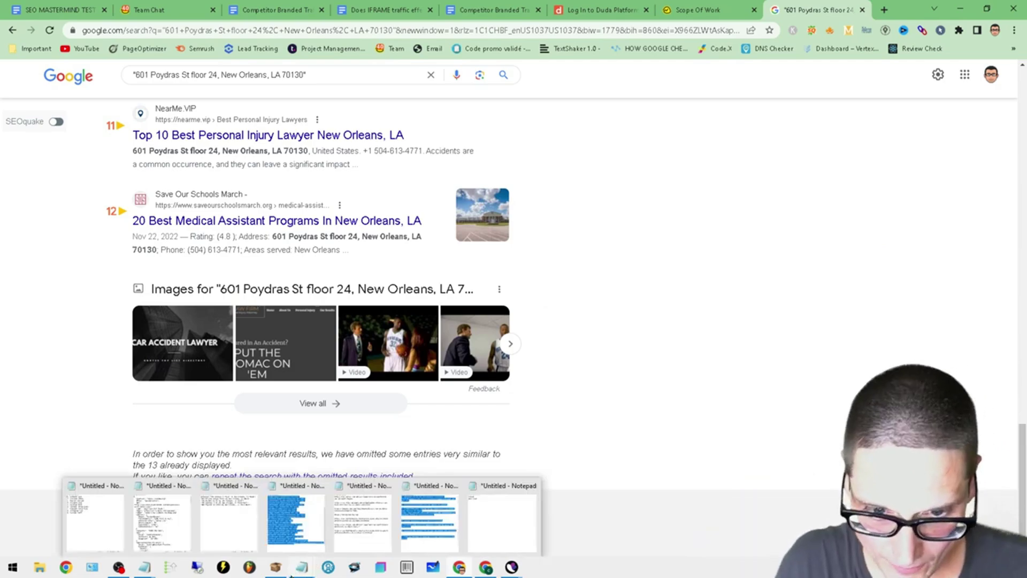
mouse_move(169, 568)
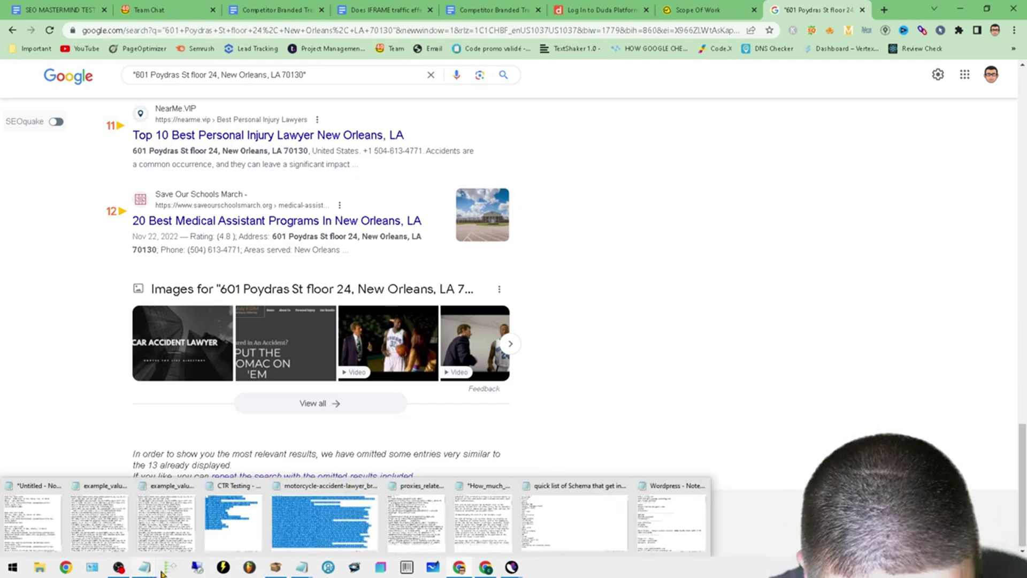
Step: Minimize Chrome and arrange the notes: query list upper left, citation sites upper right
click(959, 10)
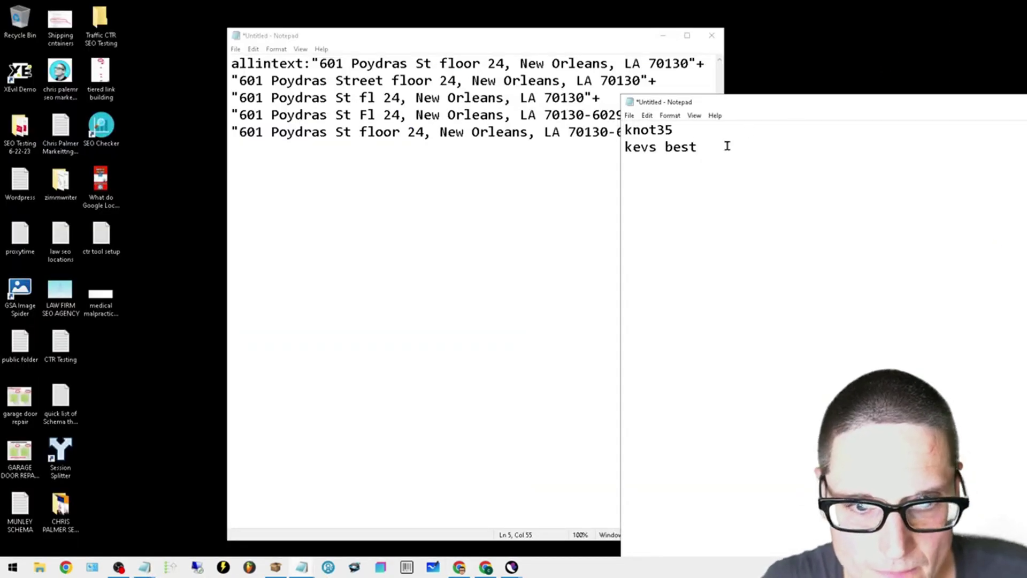
drag(960, 108, 964, 155)
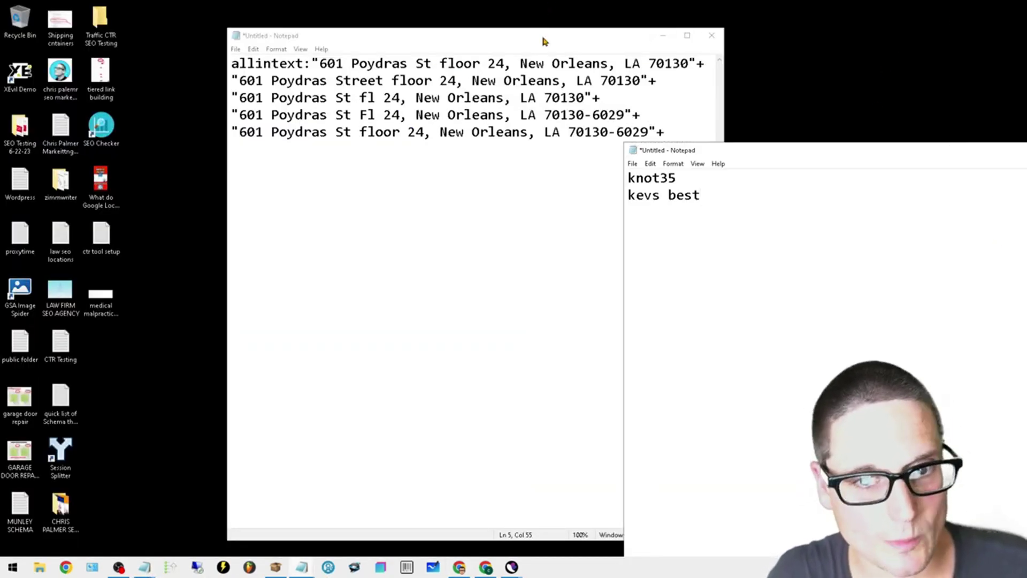
drag(542, 40, 383, 25)
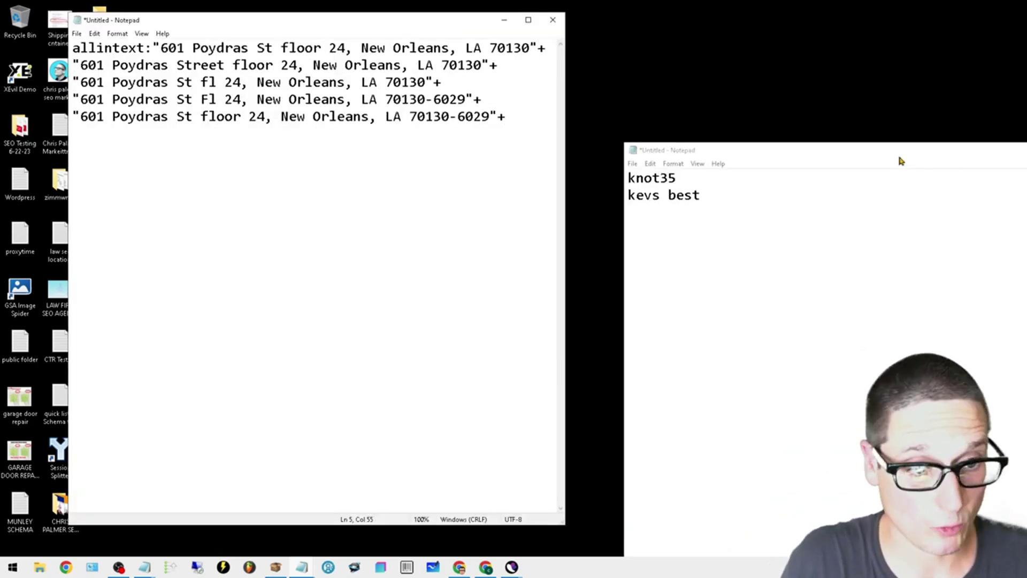
drag(901, 161, 870, 34)
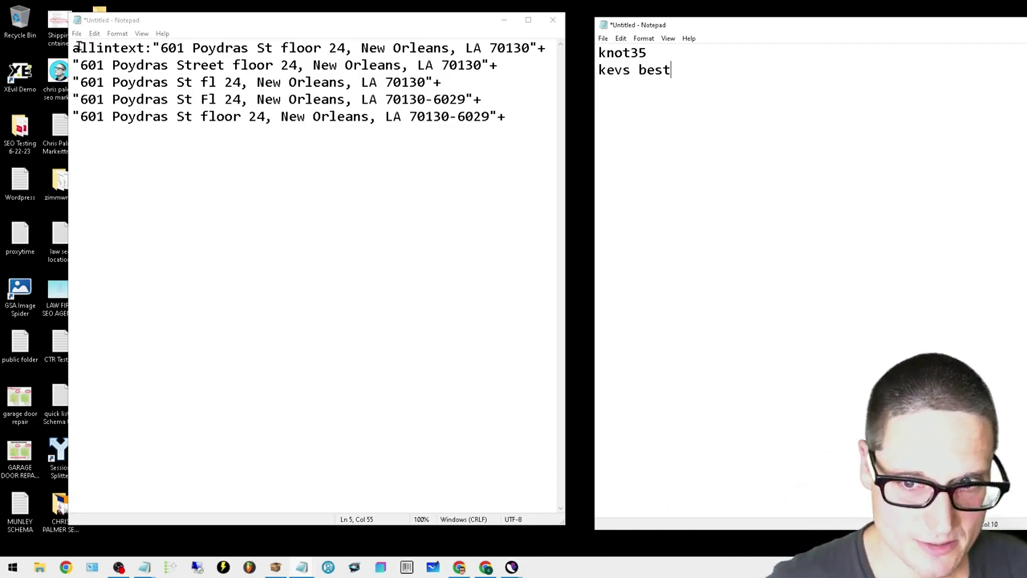
Step: Highlight the variant differences: first address, Street, St, and the ZIP extension
drag(161, 49, 546, 50)
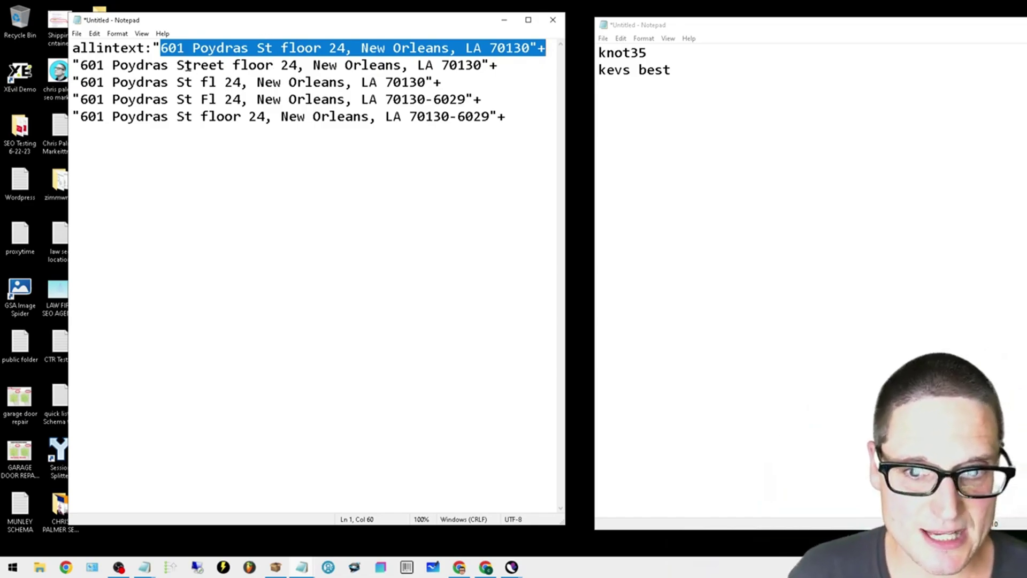
drag(176, 67, 221, 66)
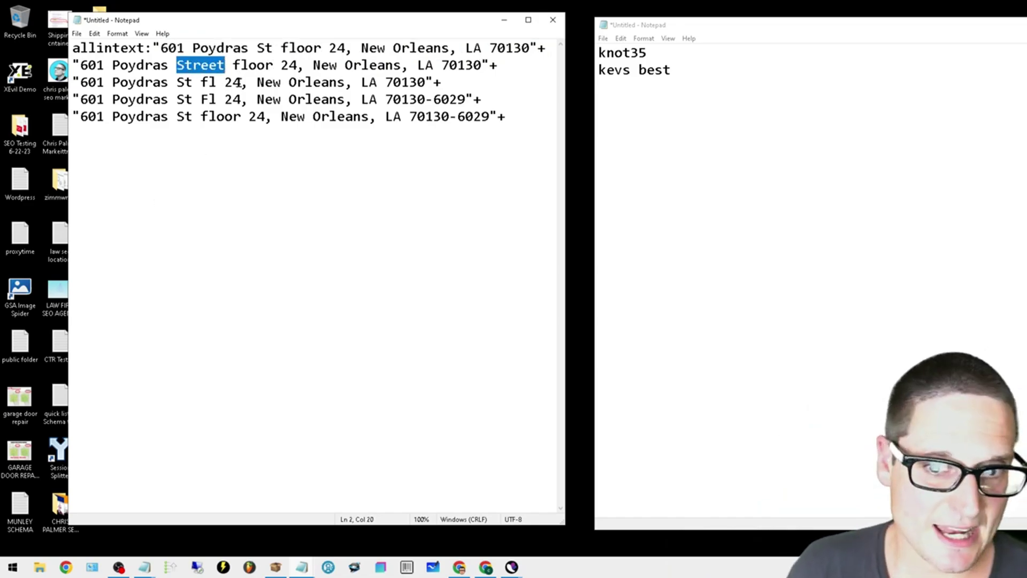
drag(197, 90, 182, 91)
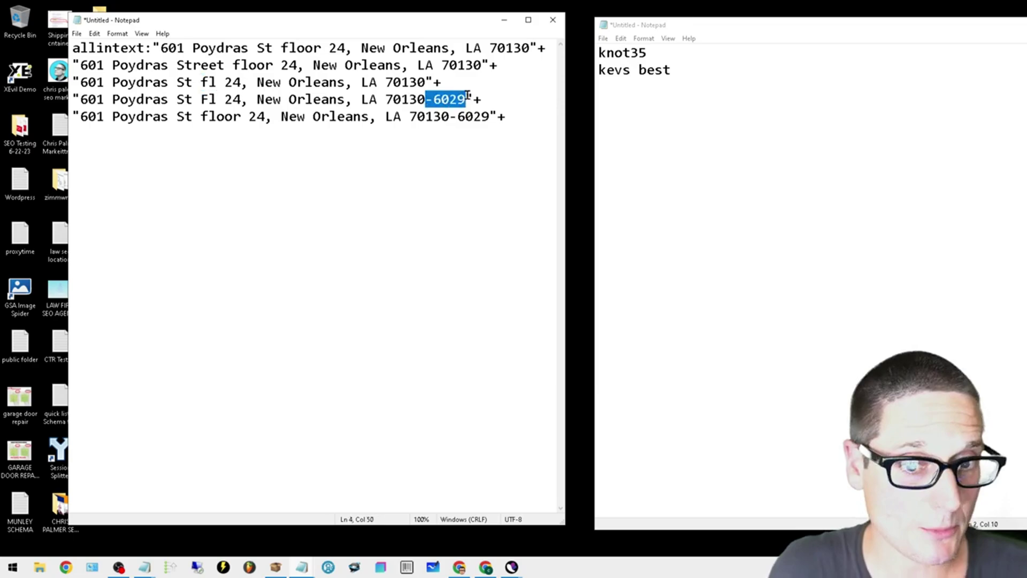
click(281, 116)
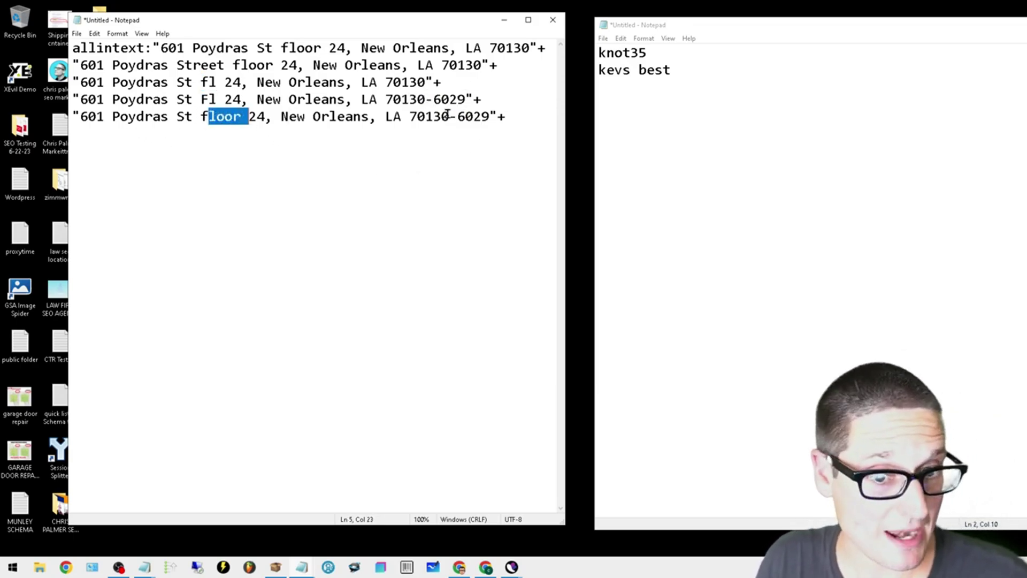
drag(446, 116, 491, 119)
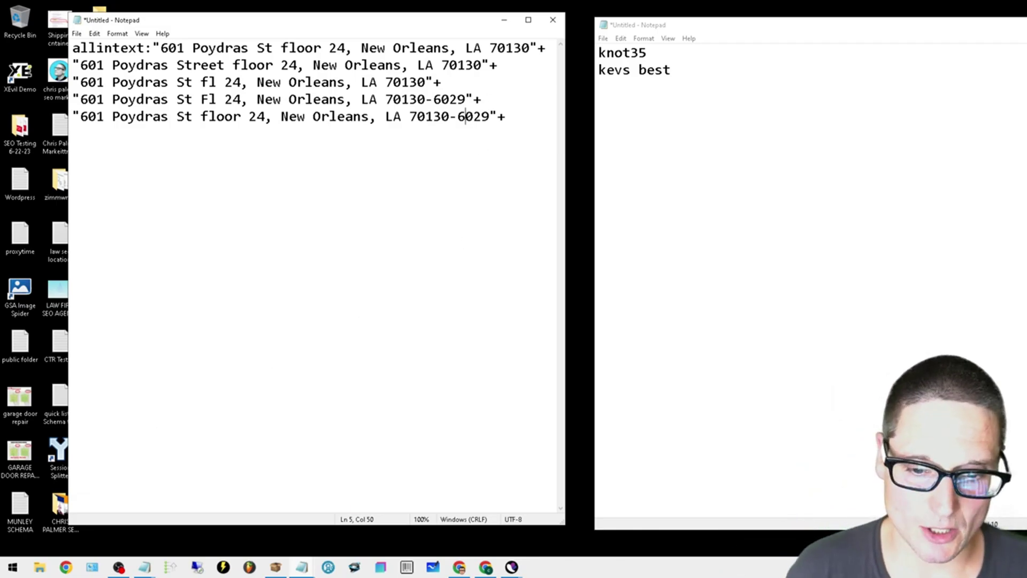
mouse_move(275, 567)
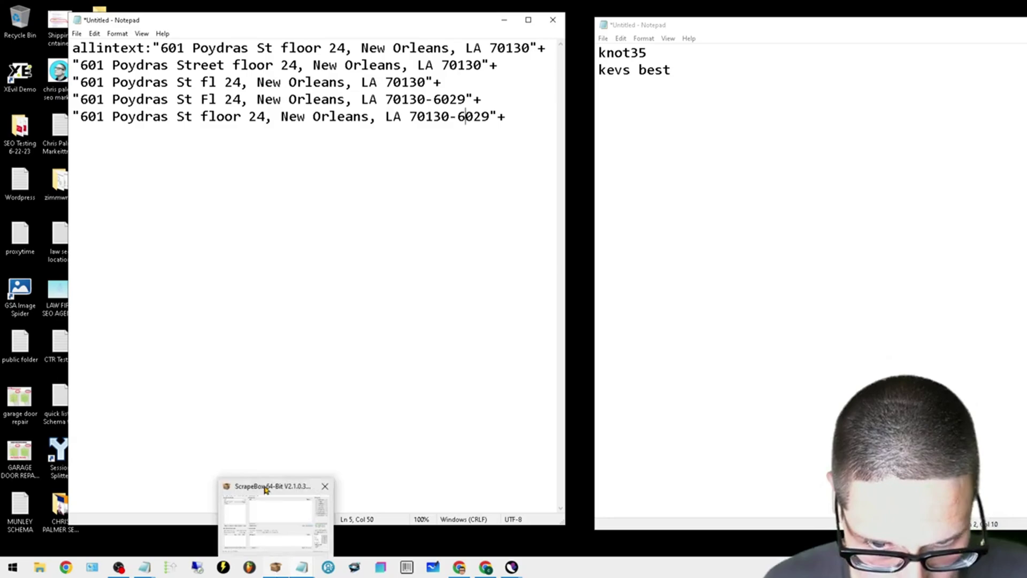
click(265, 490)
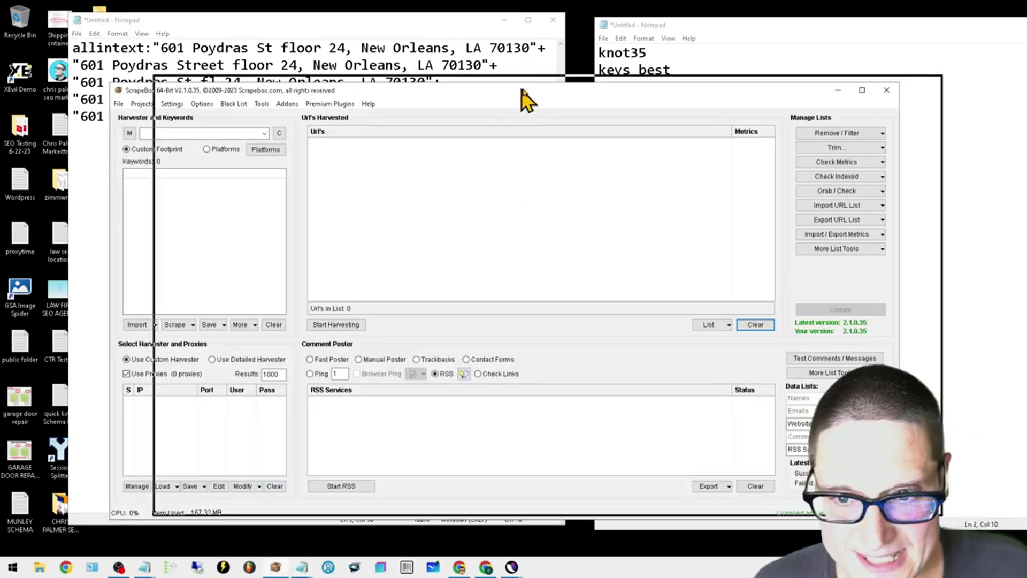
drag(480, 99, 495, 62)
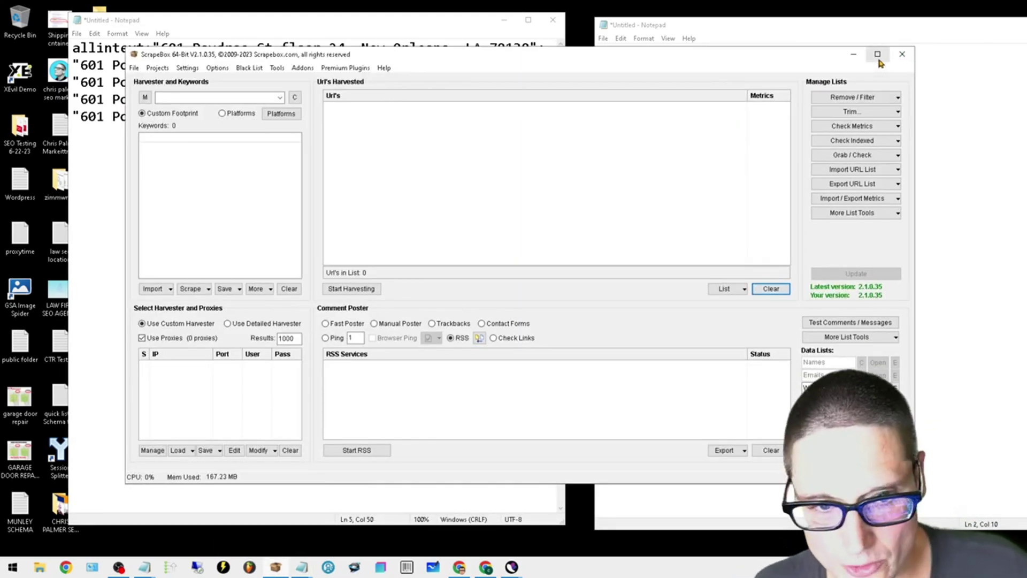
click(877, 54)
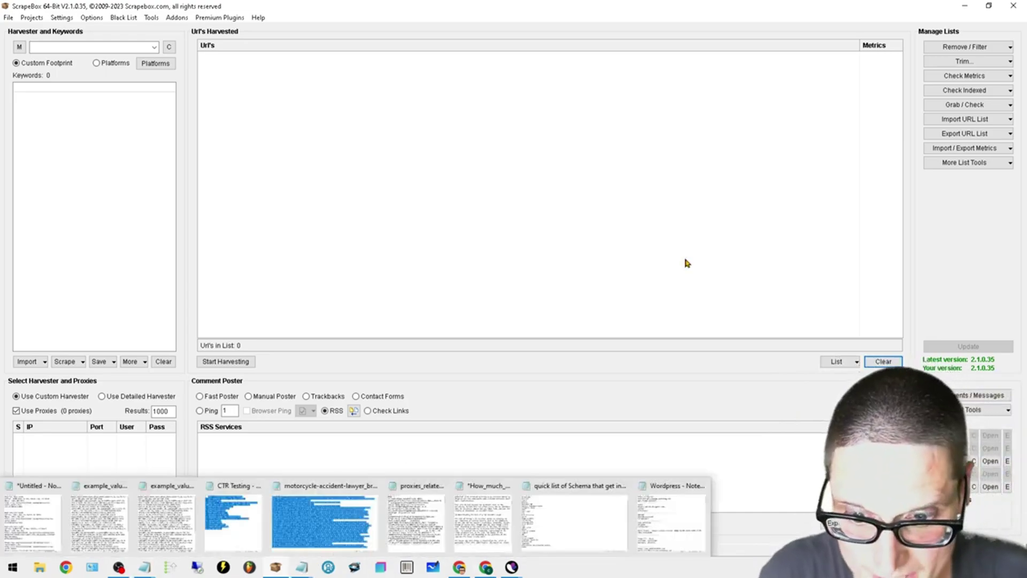
click(964, 6)
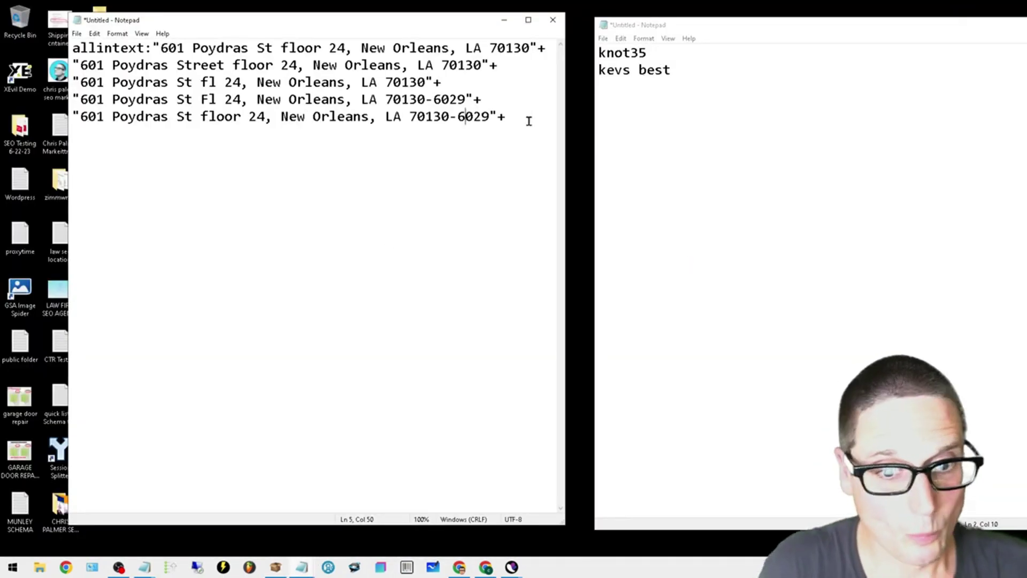
drag(529, 120, 73, 47)
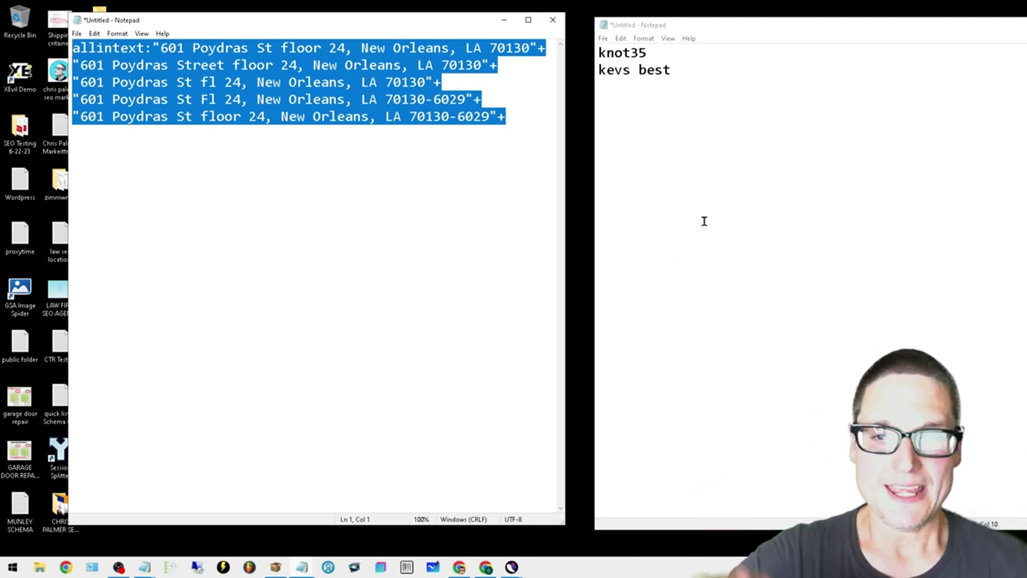
drag(257, 117, 249, 116)
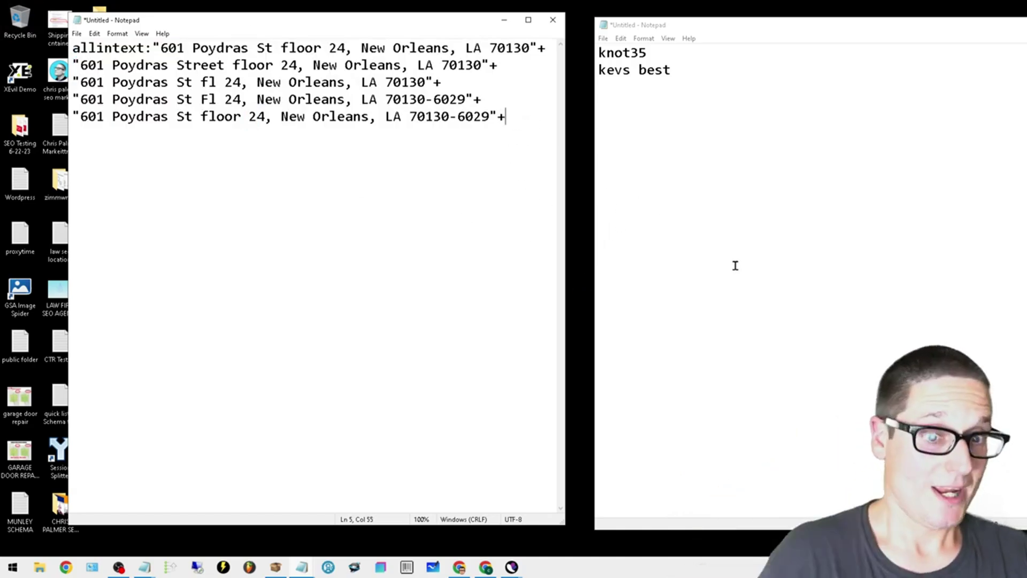
drag(543, 122, 368, 100)
key(ctrl+a)
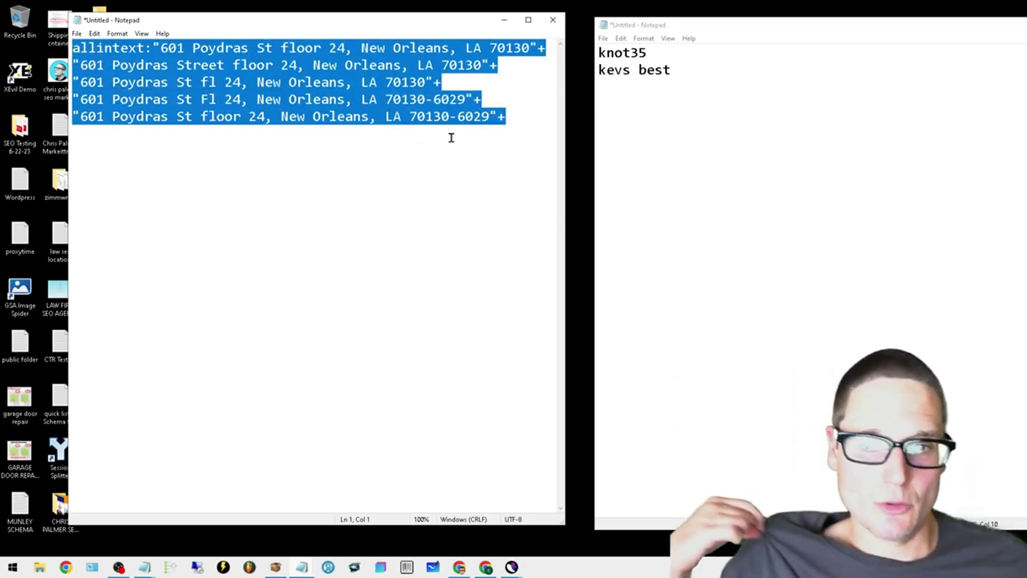
right_click(367, 75)
click(434, 110)
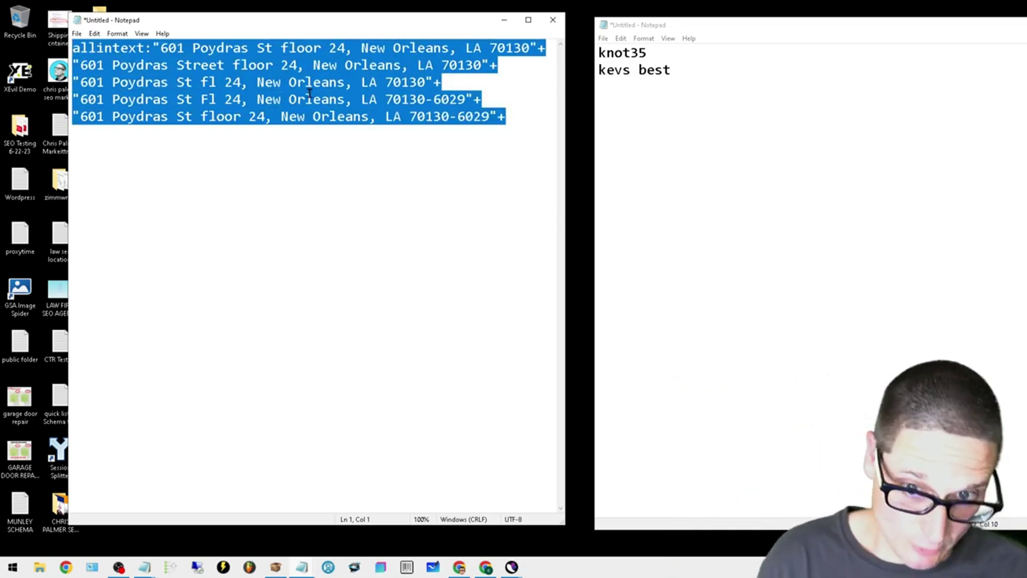
click(531, 123)
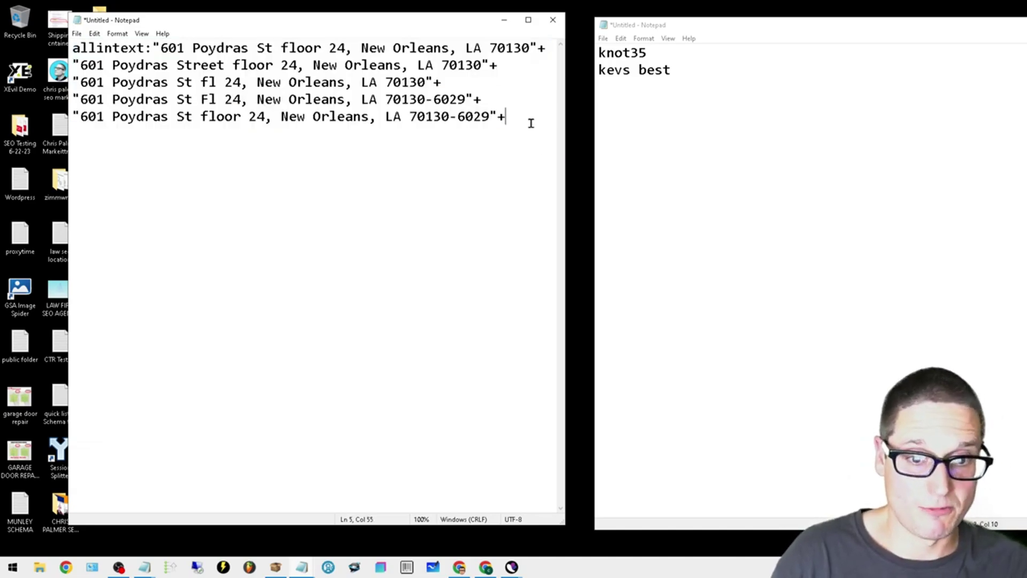
key(ctrl+v)
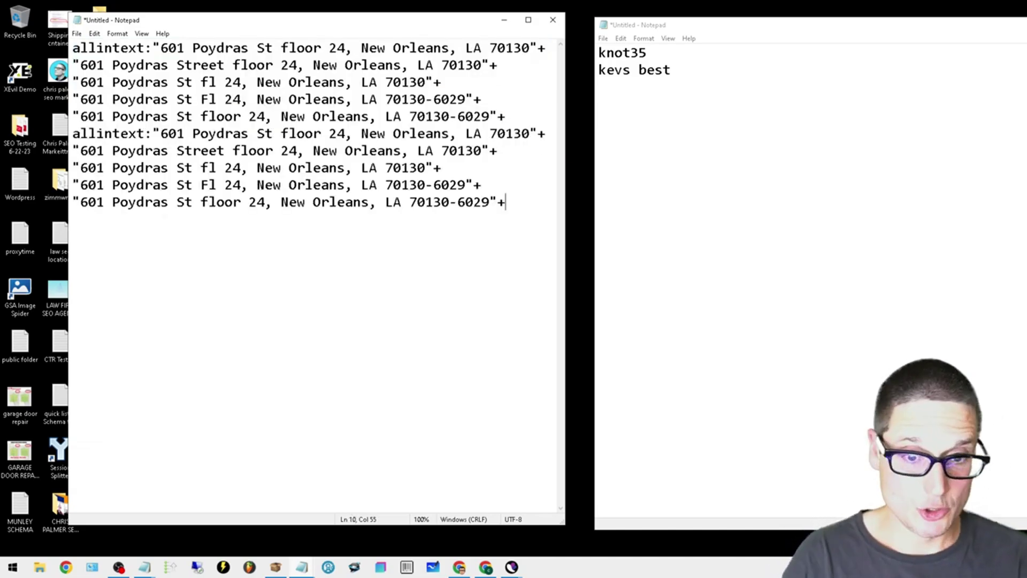
key(ctrl+v)
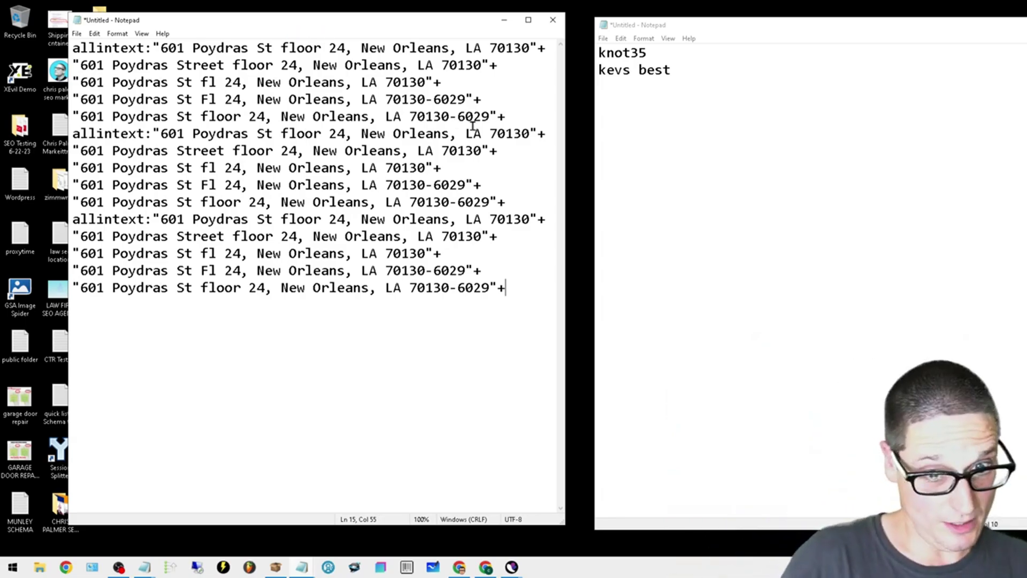
drag(508, 117, 81, 117)
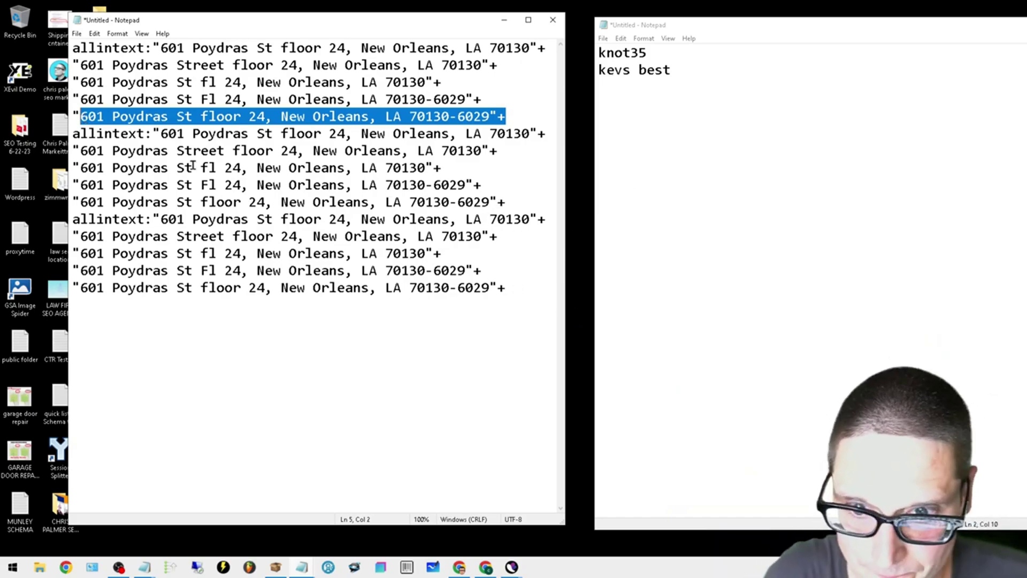
click(137, 150)
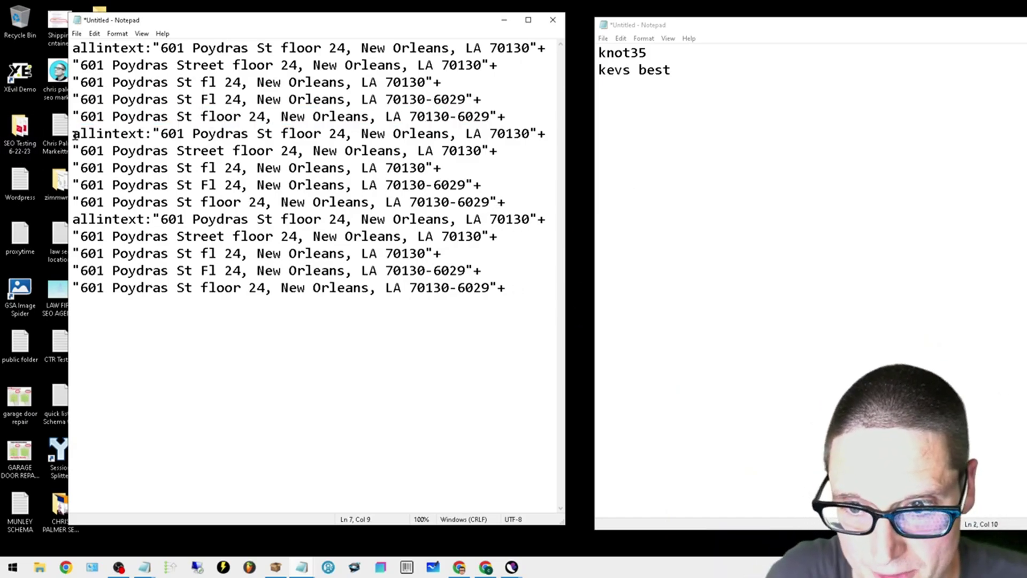
drag(74, 133, 510, 289)
key(Delete)
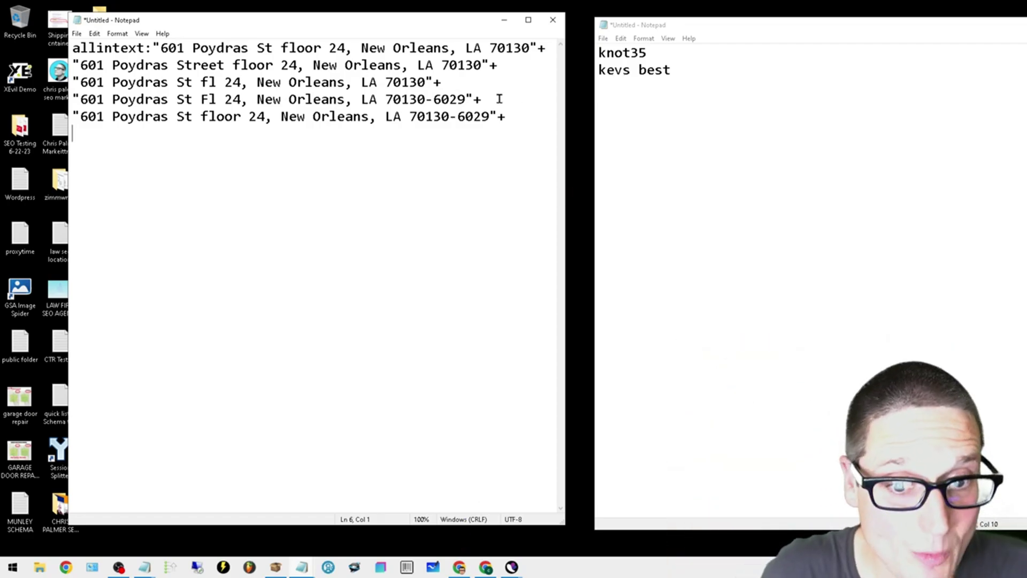
Step: Copy the five allintext queries from Notepad into ScrapeBox's keyword box, with ScrapeBox maximized
drag(506, 121, 110, 100)
right_click(206, 95)
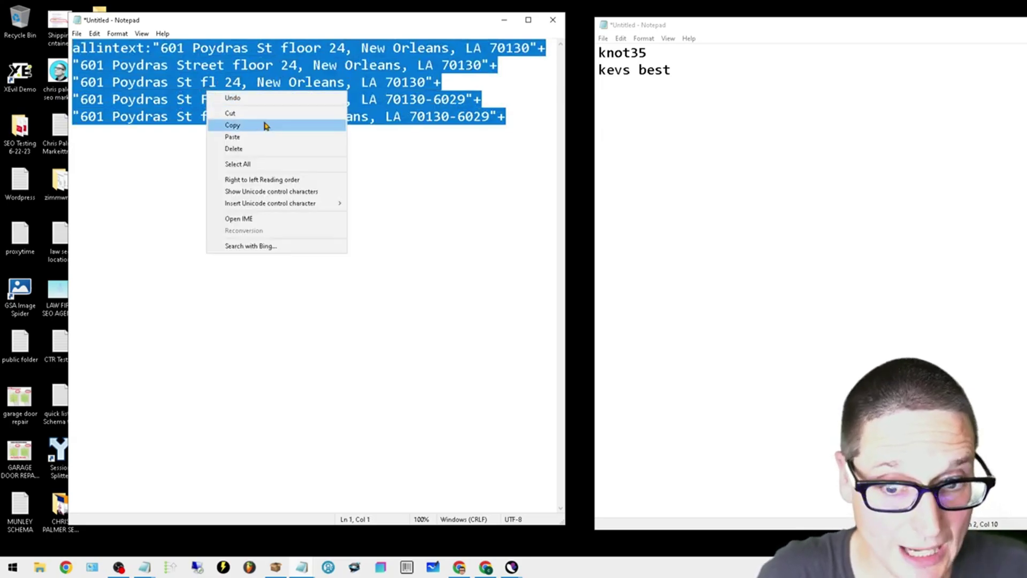
click(264, 125)
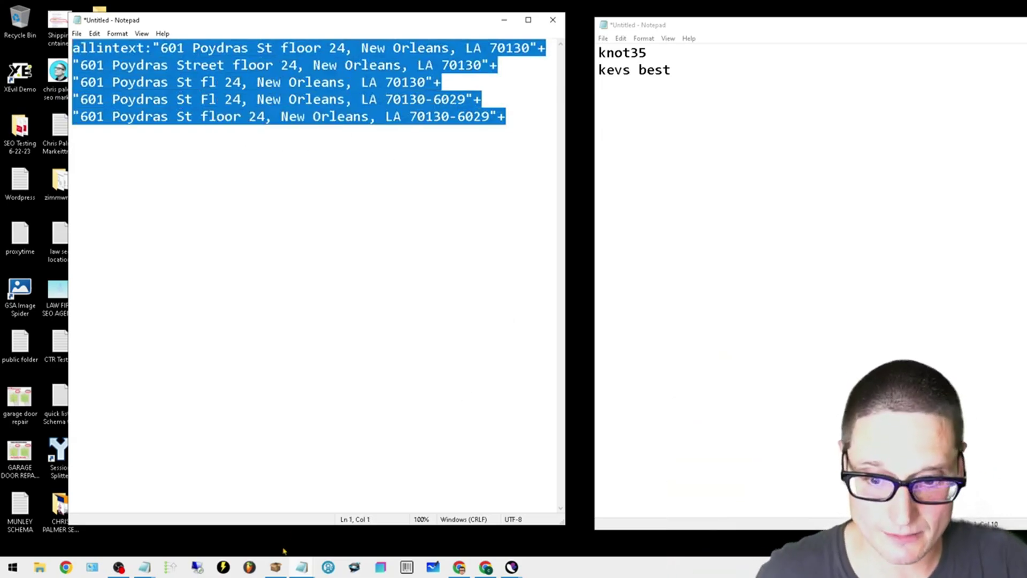
click(275, 567)
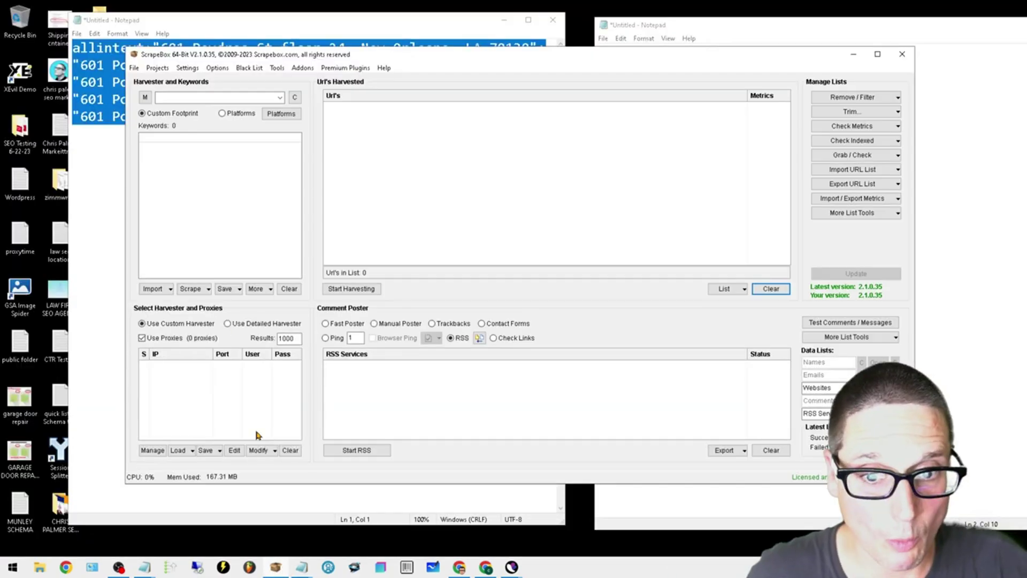
click(879, 55)
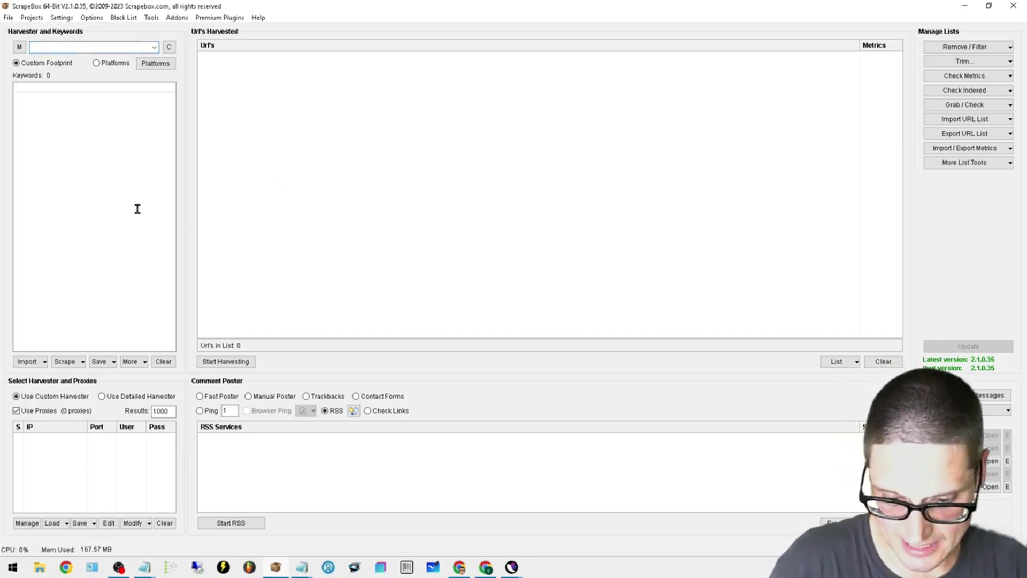
key(ctrl+v)
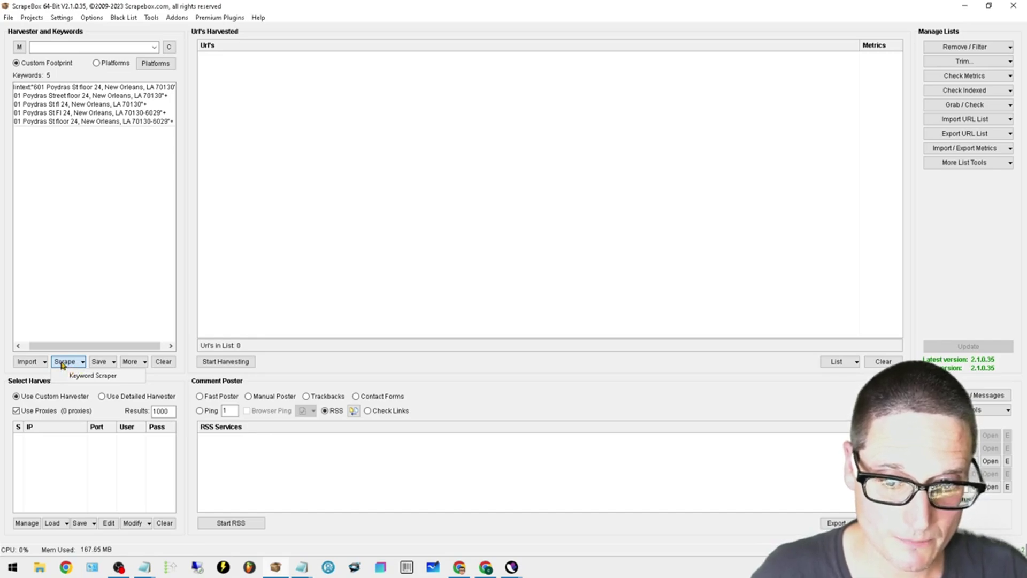
Step: Harvest the five queries on Google, Yahoo, Bing and Ask.com
click(226, 365)
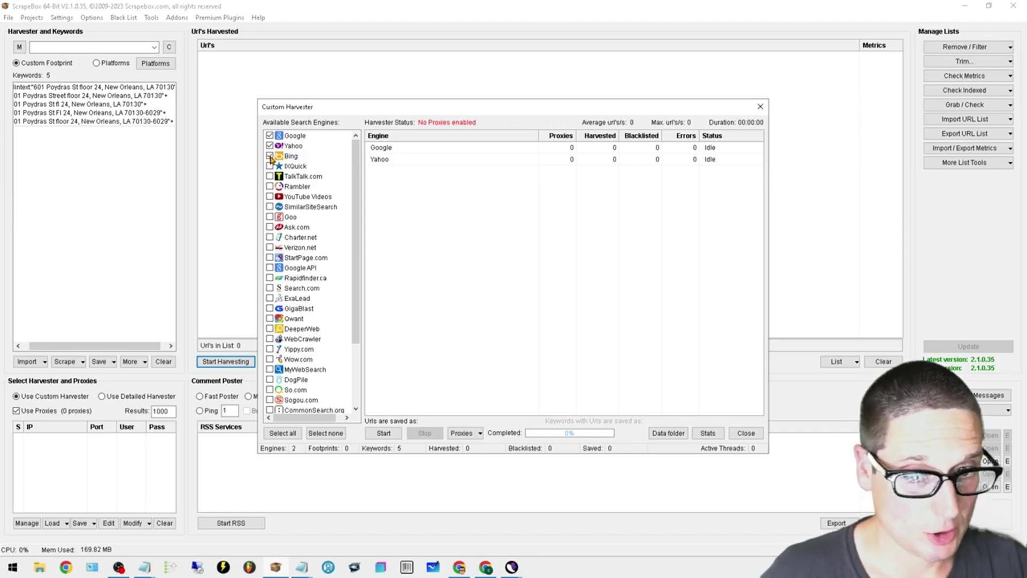
click(298, 227)
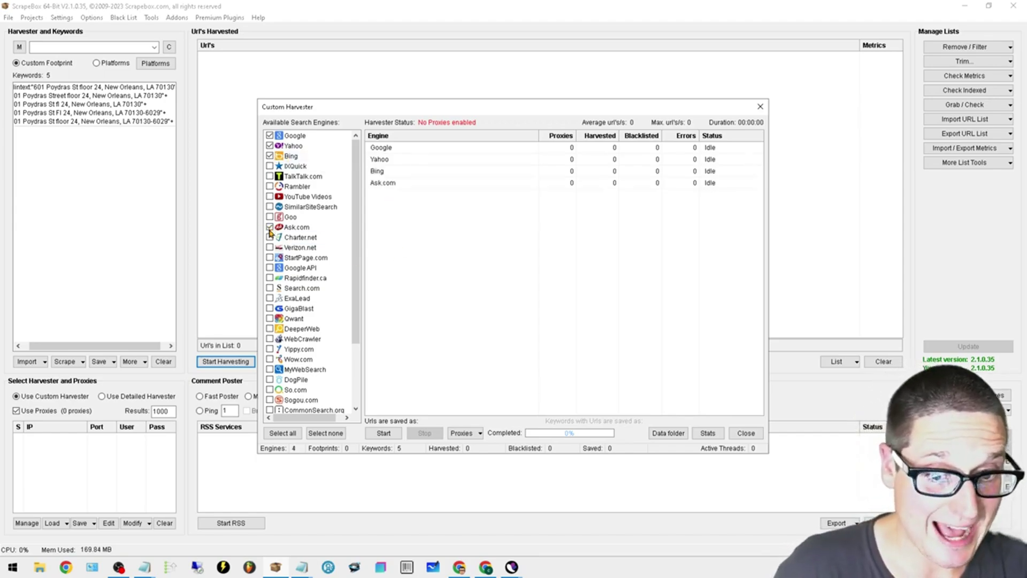
click(385, 433)
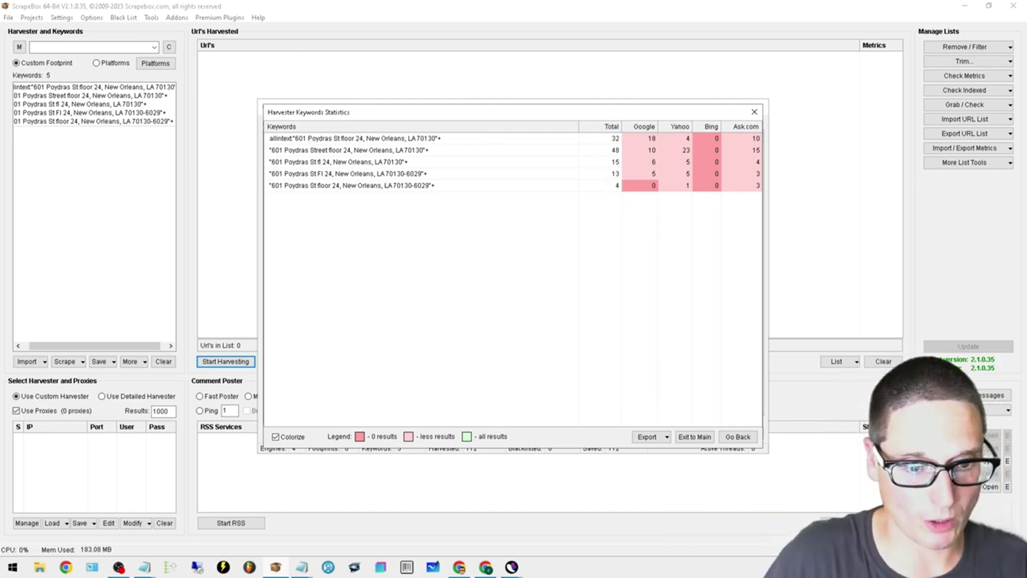
Step: Close the Keyword Statistics and Custom Harvester windows to reveal the 112 harvested URLs
click(754, 112)
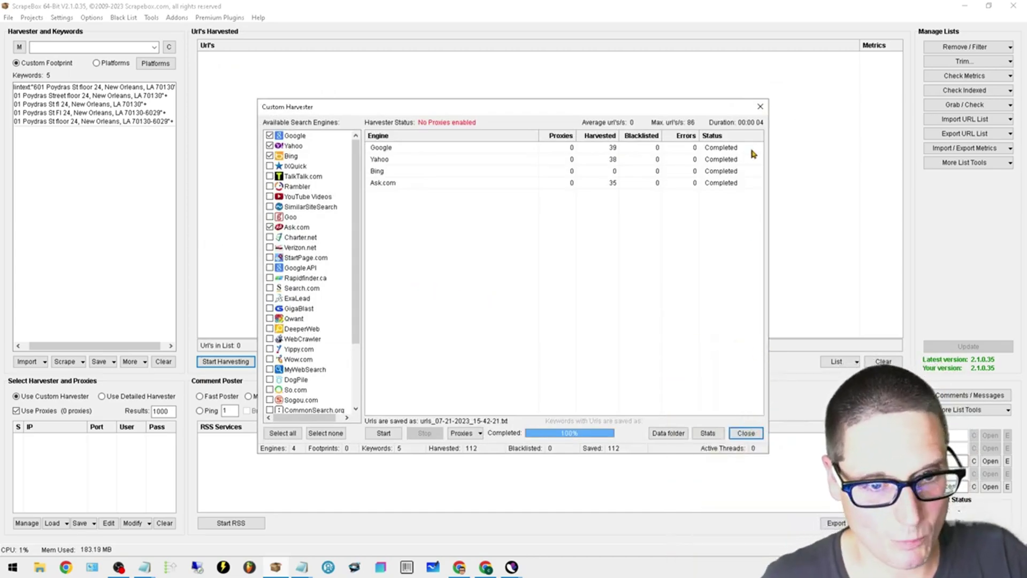
click(760, 106)
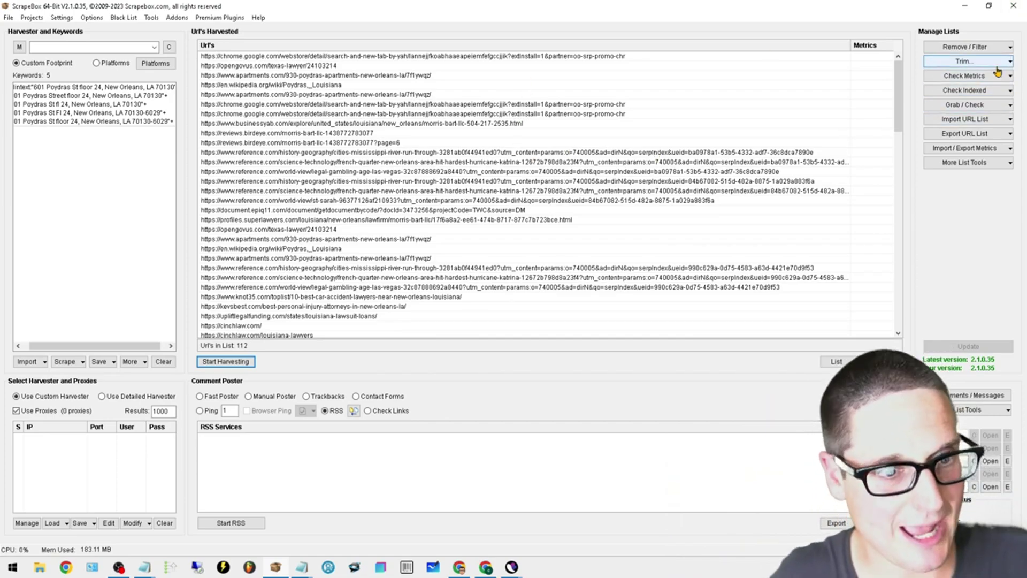
Step: Remove duplicate URLs to cut the list from 112 to 78, then select all rows
click(1012, 48)
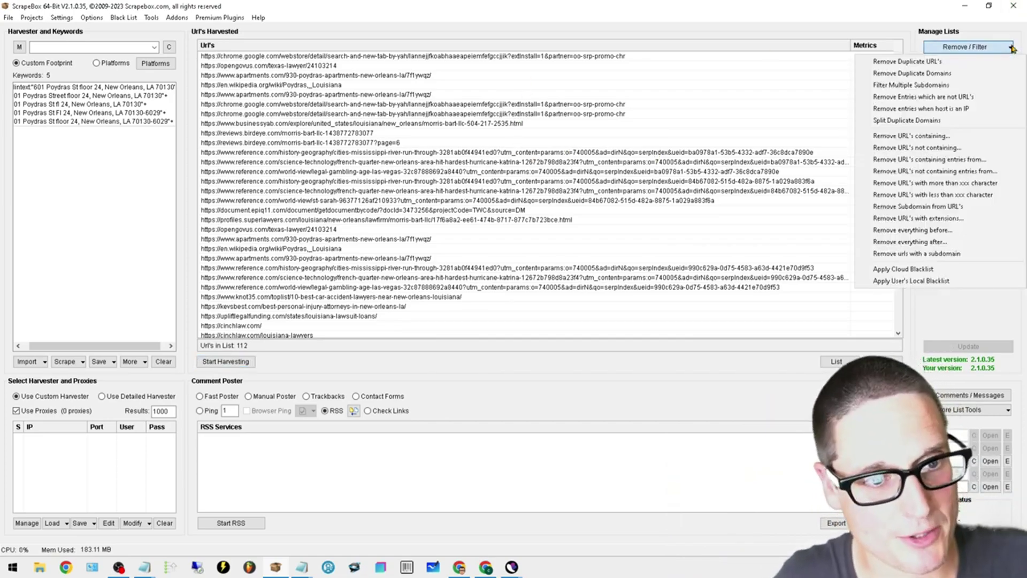
click(940, 63)
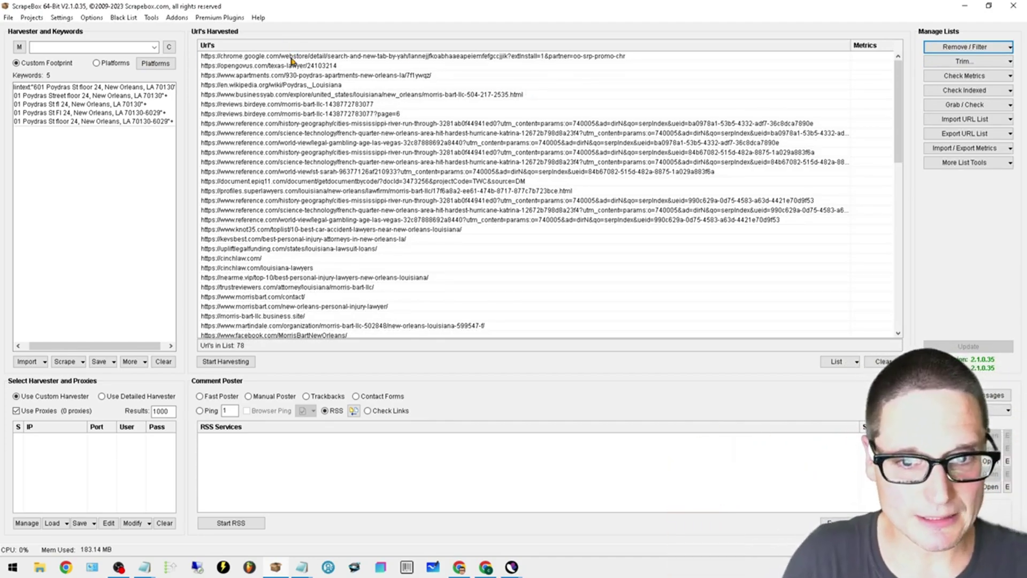
drag(294, 55, 310, 340)
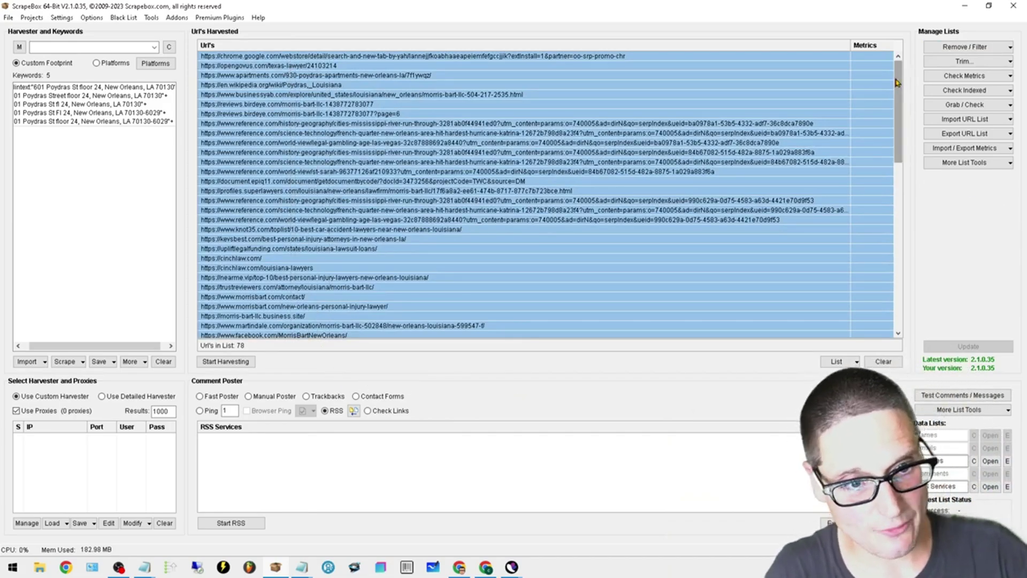
drag(898, 85, 897, 322)
scroll(842, 89, up, 15)
key(ctrl+a)
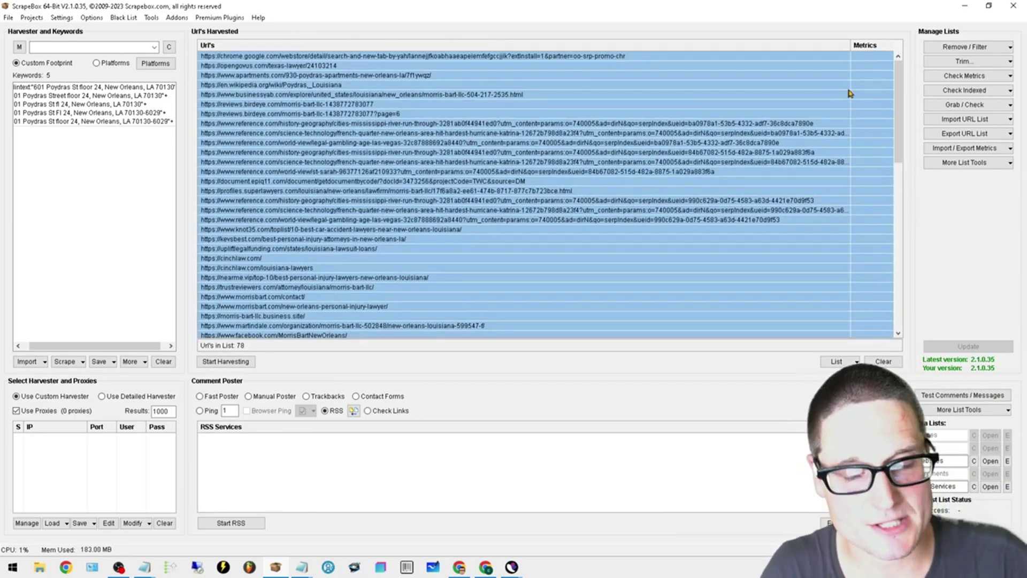